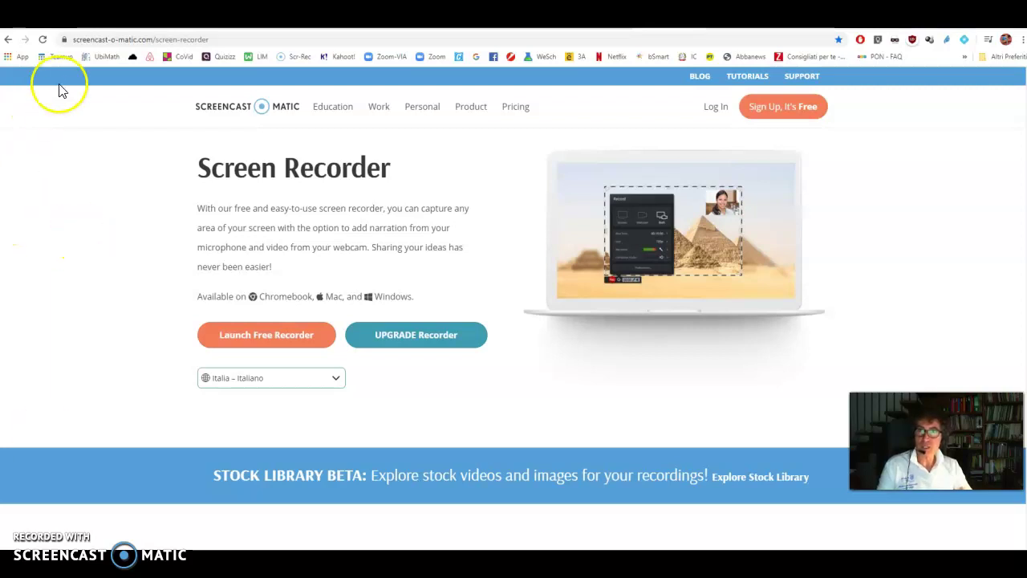
Step: Search Google for "equation estensione chrome" and open the EquatIO - Math made digital page in the Chrome Web Store
left_click(215, 38)
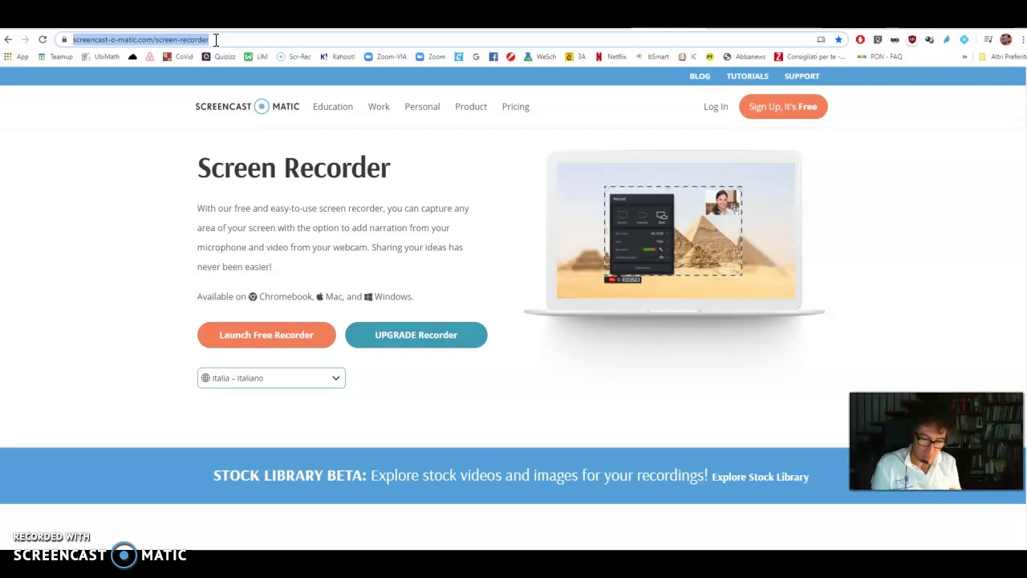
type("equation")
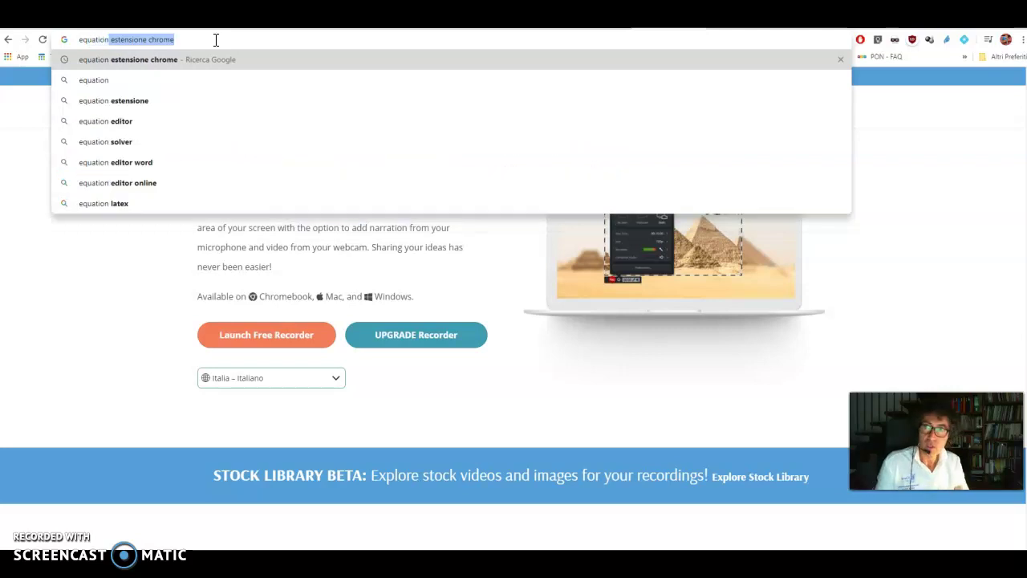
key("Return")
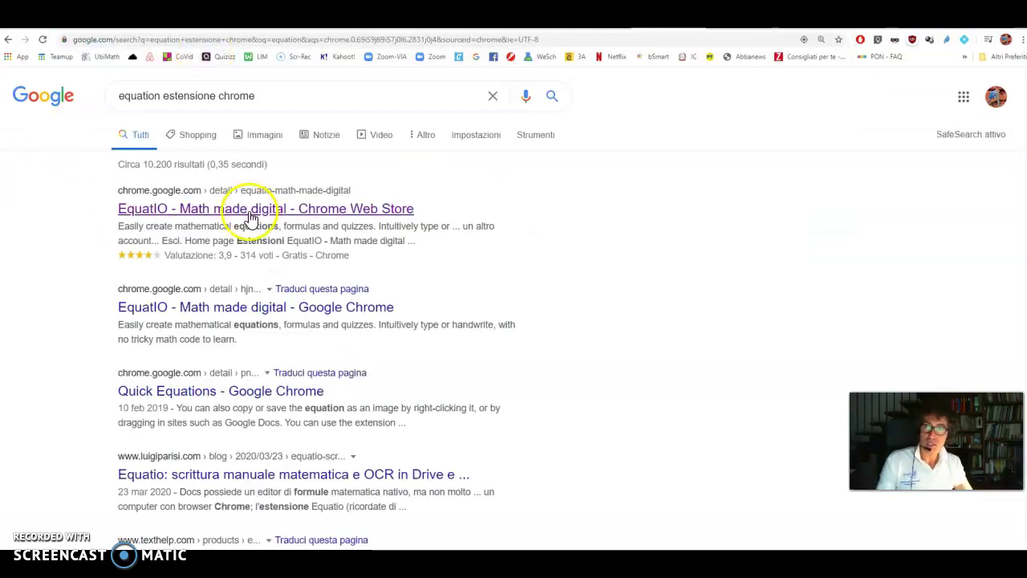
left_click(251, 211)
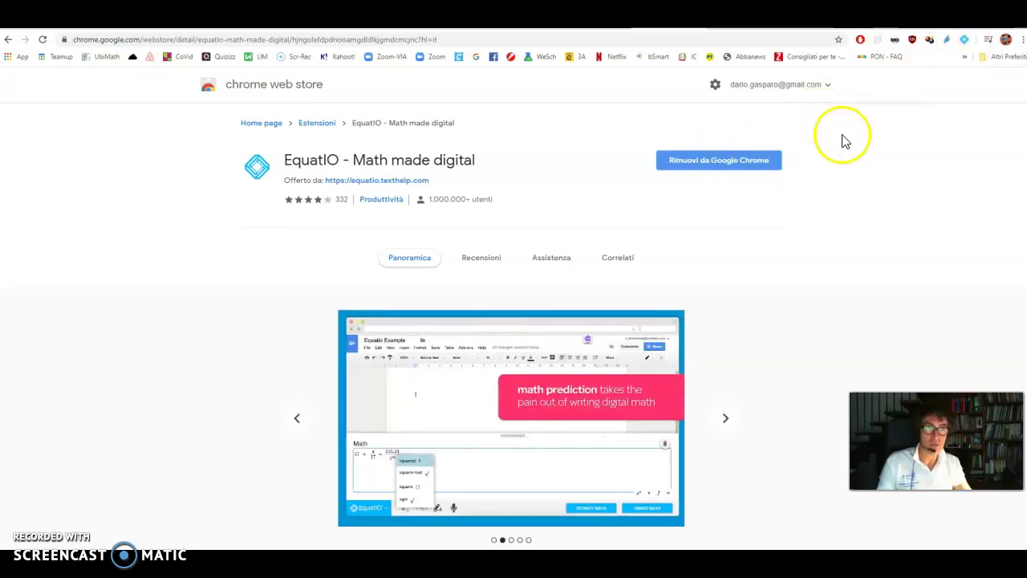
Step: Search Google for "moduli" and go to Google Forms to start a new blank form
left_click(446, 39)
type("moduli&aqs=chrome.0.69i59l2j0j69i60j69i61j69i65l3.2447j0j4&sourceid=chrome&ie=UTF-8")
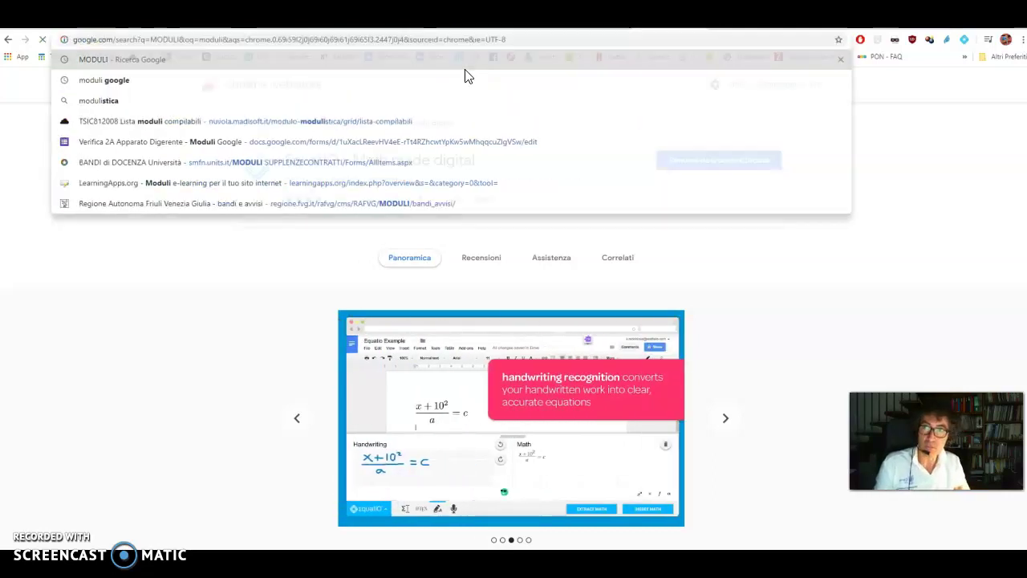
key("Return")
left_click(207, 210)
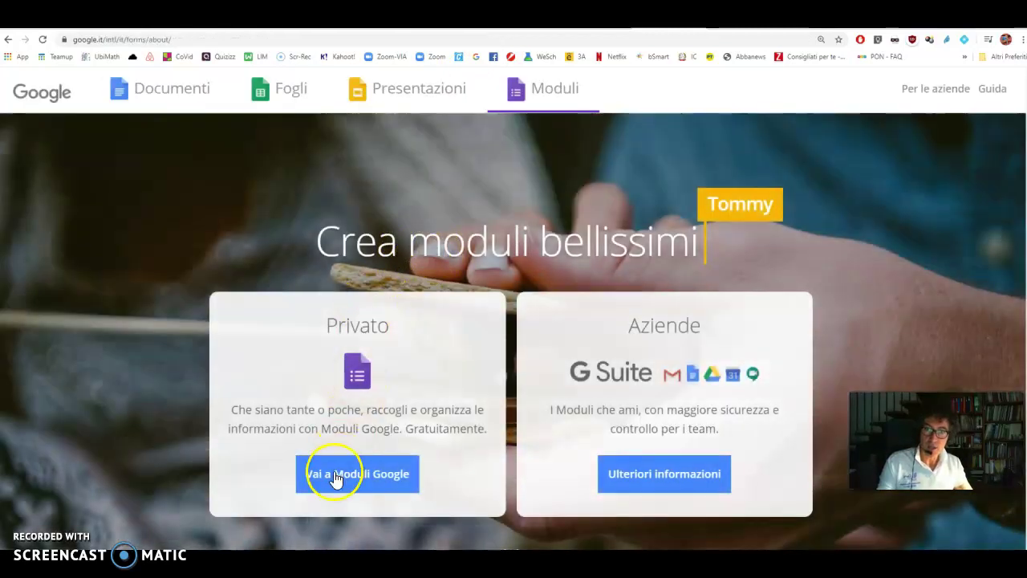
left_click(339, 475)
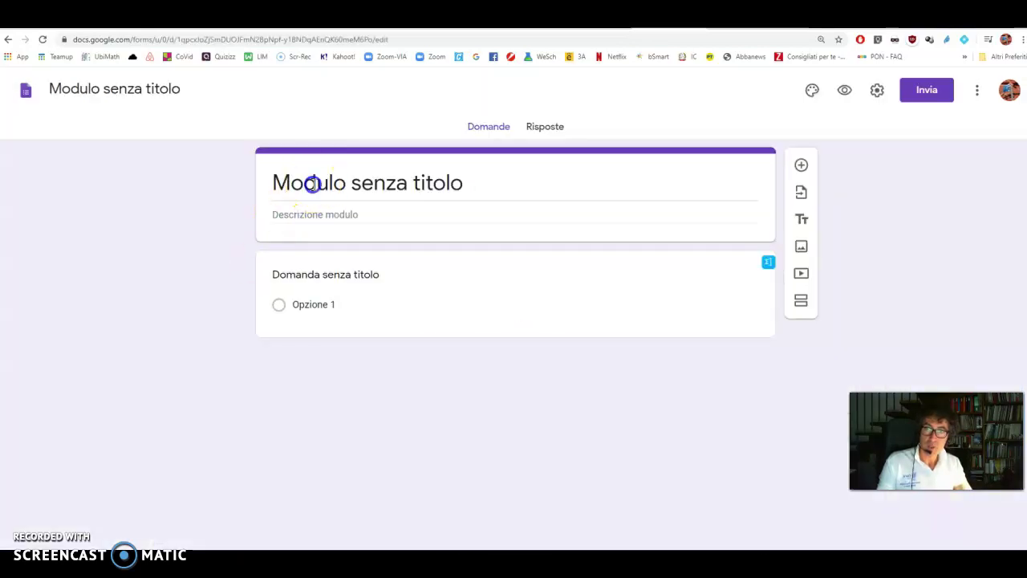
Step: Name the first question "domanda 1" and title the form "prima domanda"
type("domanda 1")
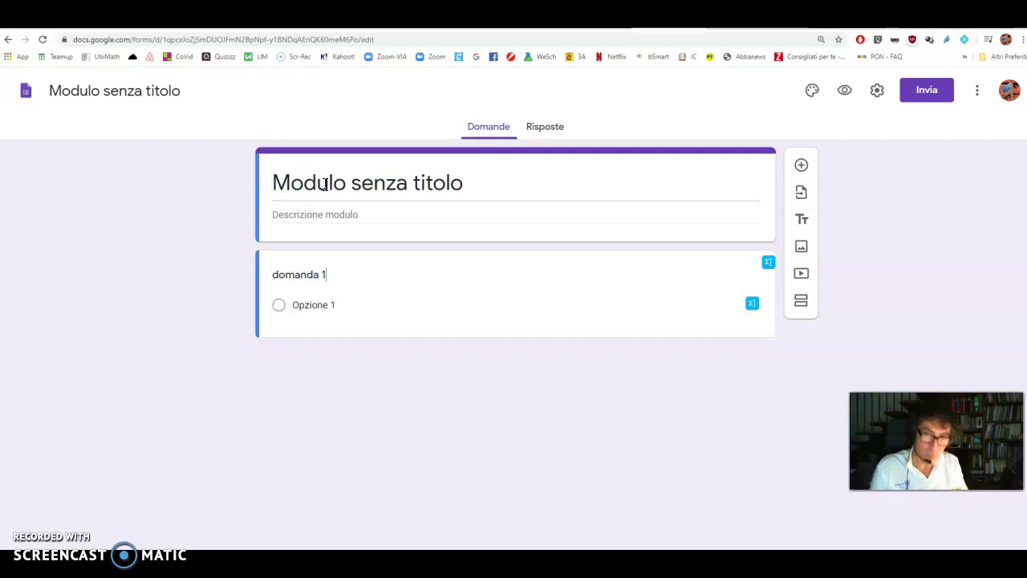
left_click(298, 183)
triple_click(374, 184)
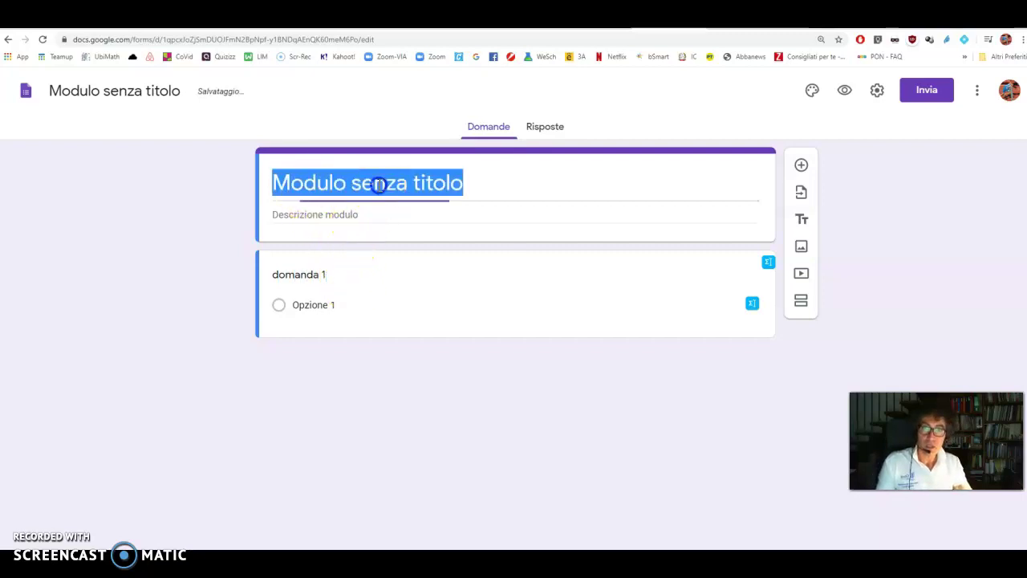
type("prima domanda")
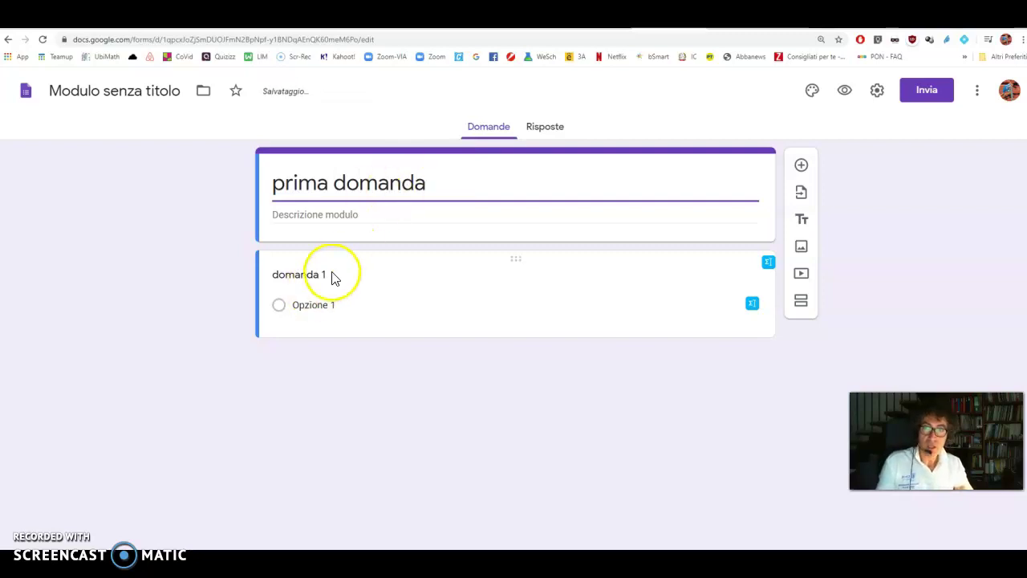
Step: Handwrite the equation x² − √3/2 = 18 in EquatIO and insert it into Opzione 1 of the question
left_click(329, 273)
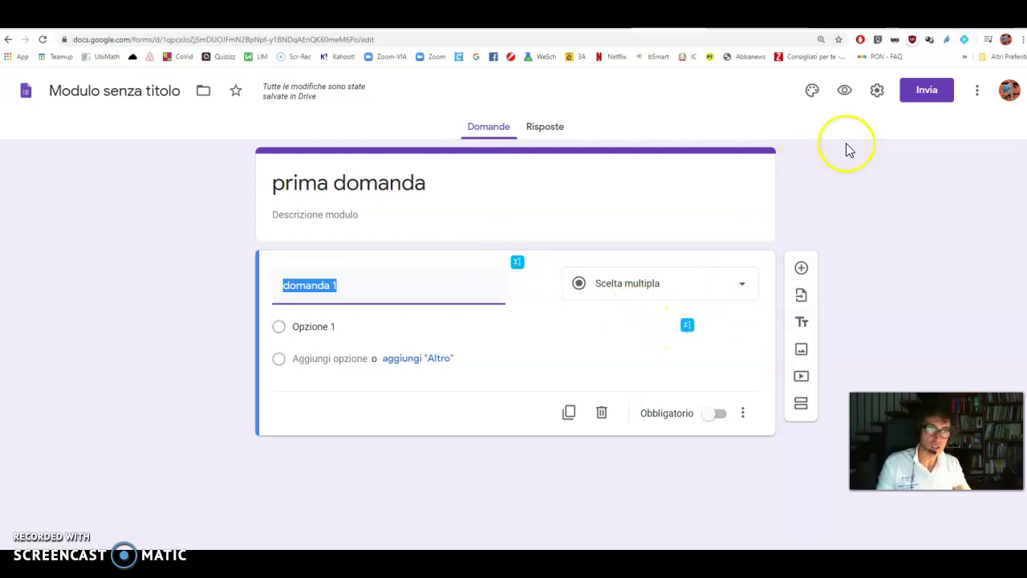
left_click(687, 327)
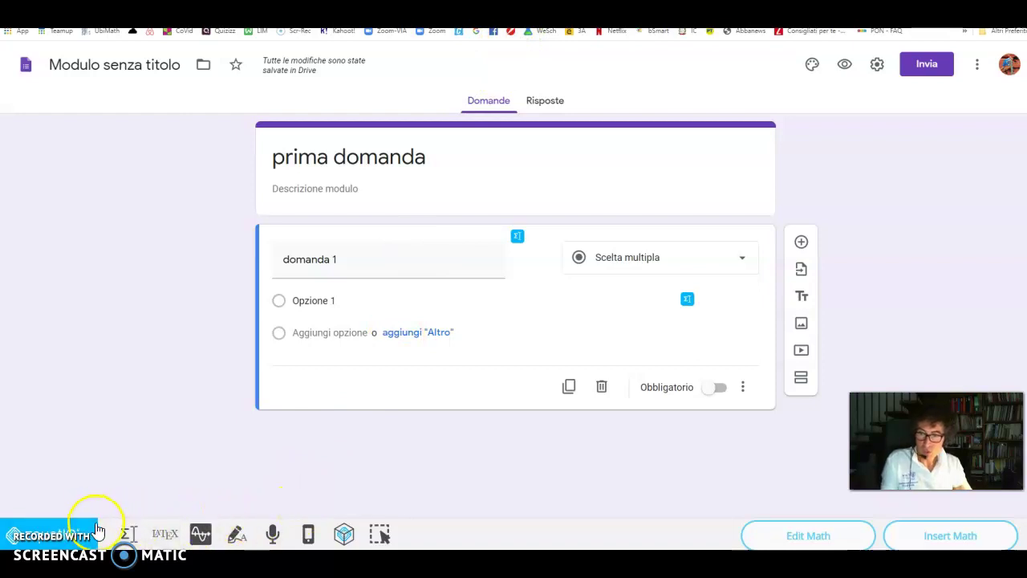
left_click(237, 535)
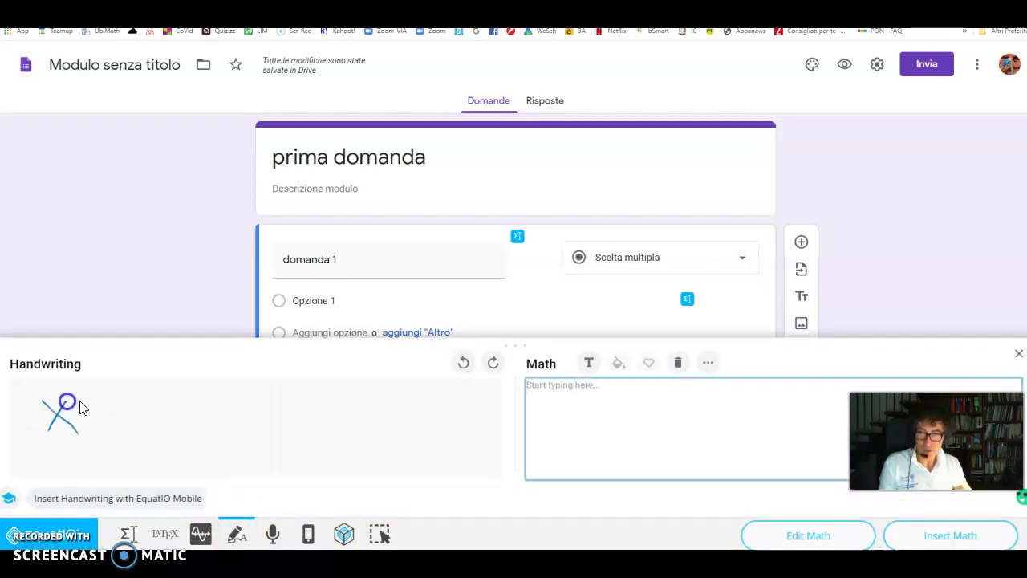
left_click_drag(109, 419, 112, 414)
left_click_drag(126, 405, 150, 444)
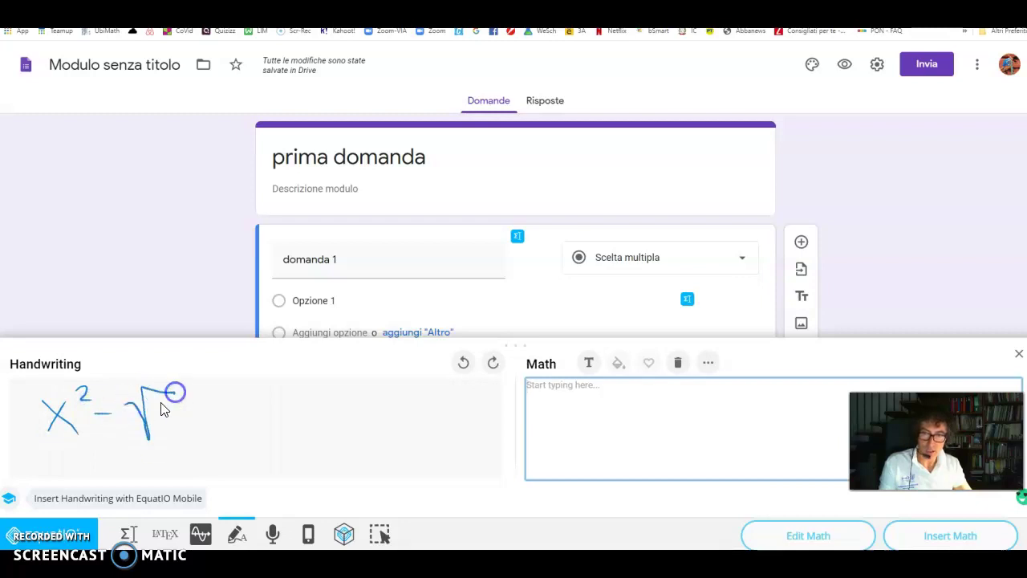
mouse_move(159, 424)
left_mouse_down()
mouse_move(182, 448)
mouse_move(218, 425)
left_mouse_up()
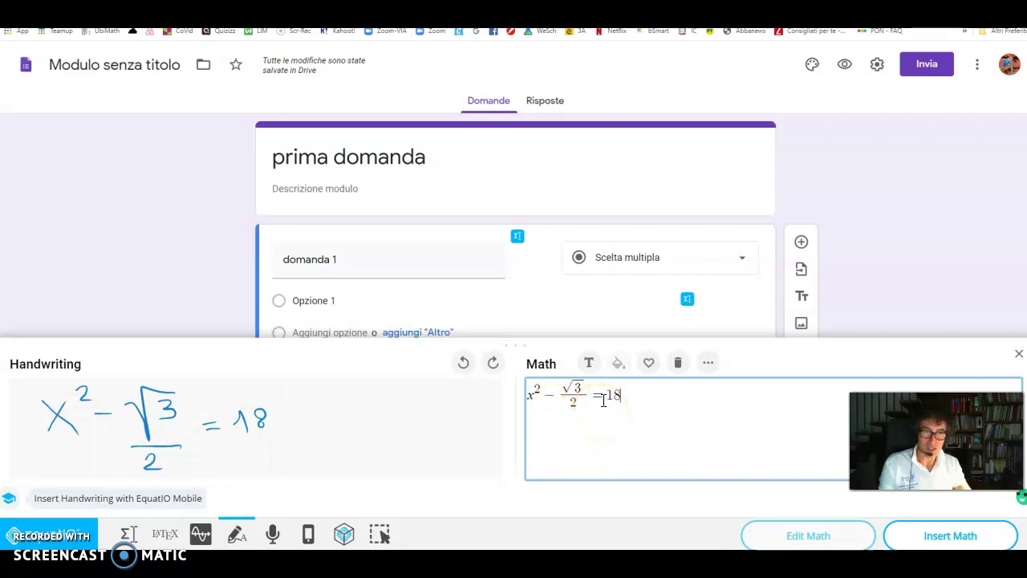
left_click(957, 543)
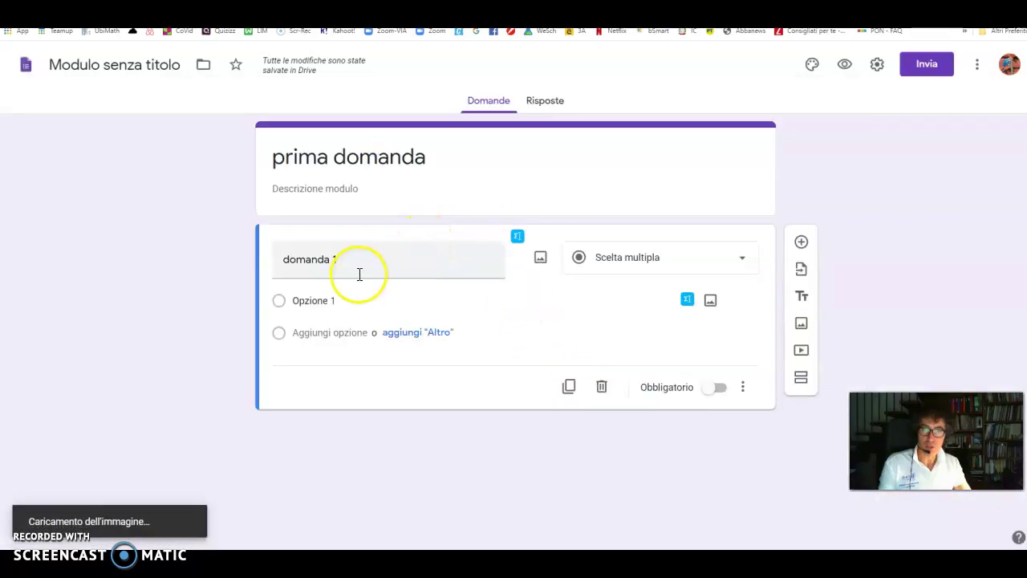
Step: Add an "Altro" choice and another answer option to domanda 1, and open the EquatIO equation editor for the new option
left_click(364, 297)
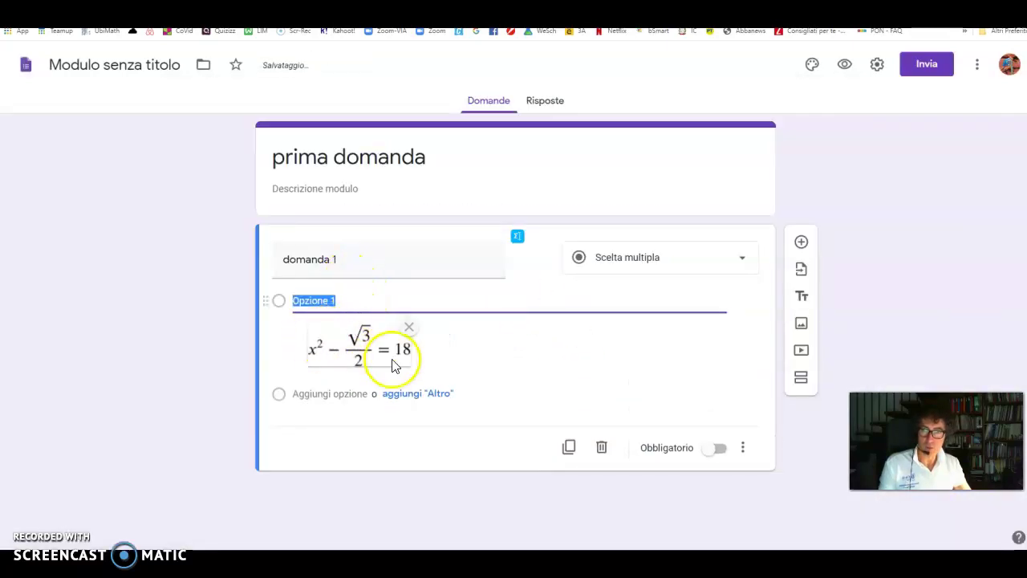
left_click(277, 397)
left_click(382, 401)
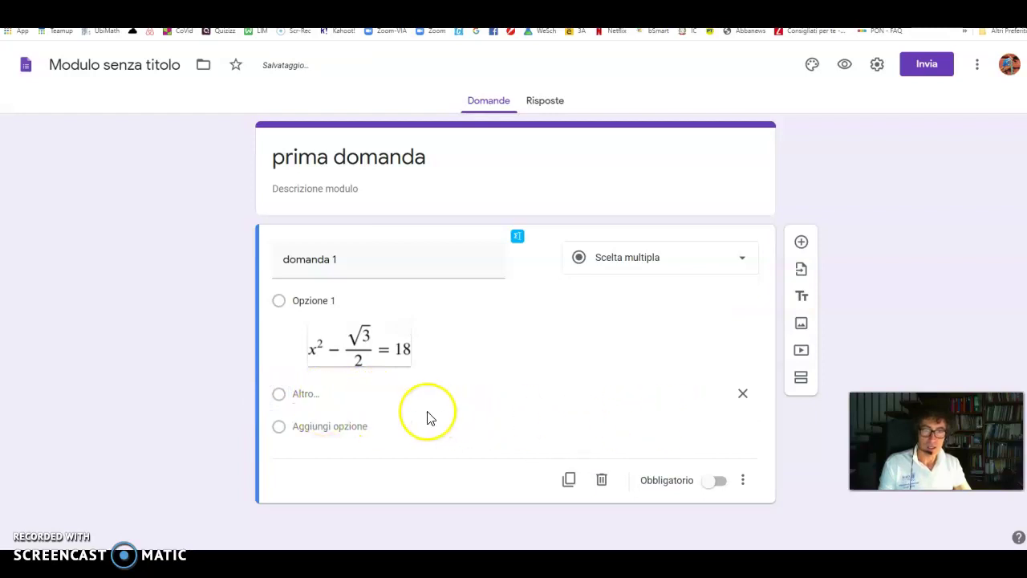
left_click(333, 426)
left_click(683, 393)
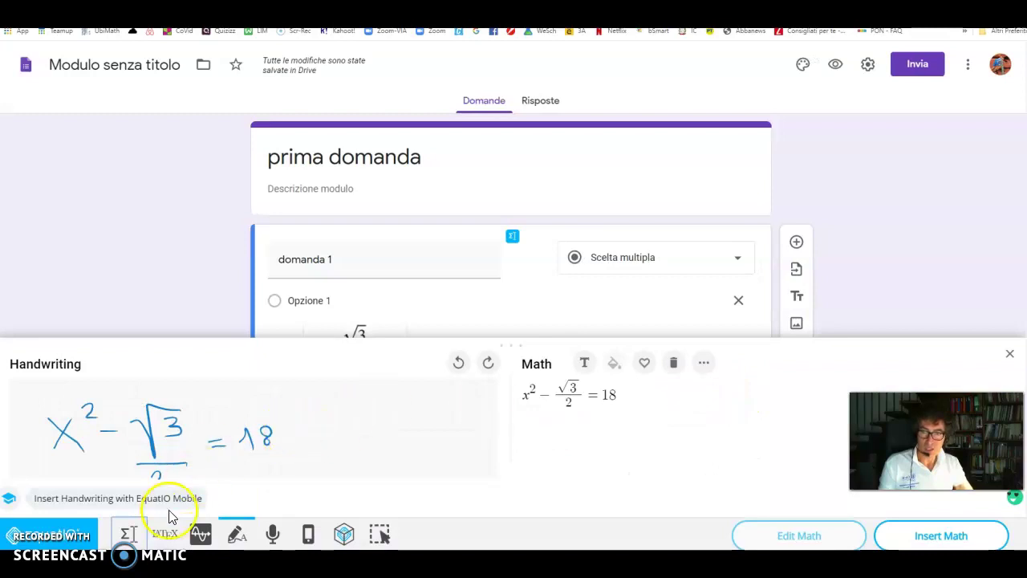
Step: Replace the whole equation with 3^4 as LaTeX code
left_click(165, 534)
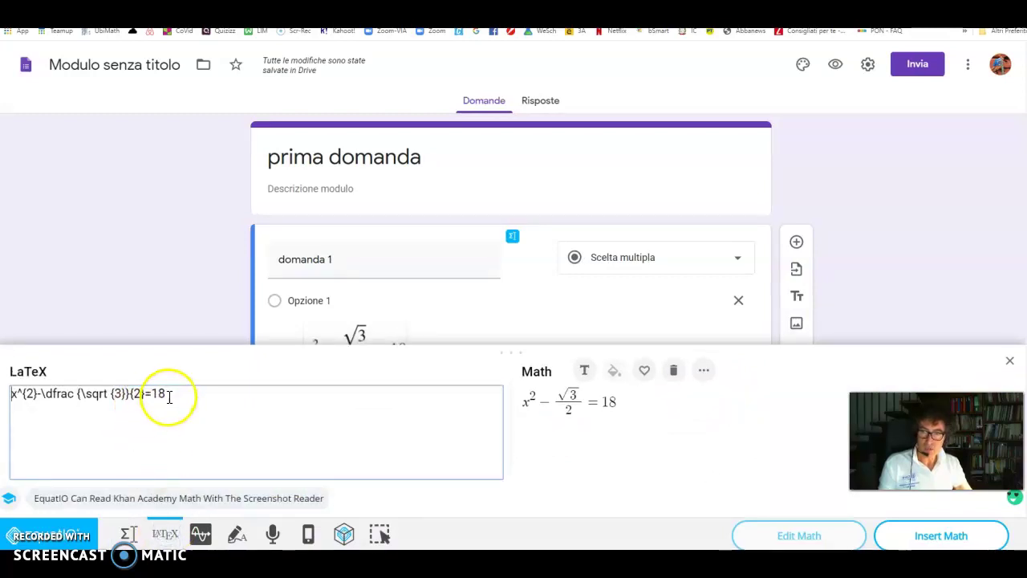
left_click_drag(168, 396, 10, 394)
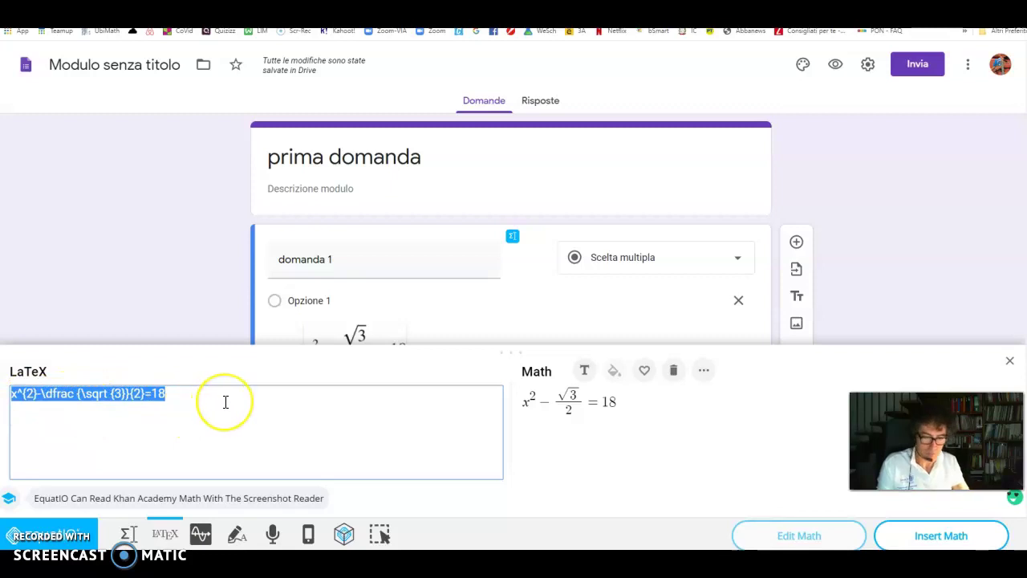
type("3")
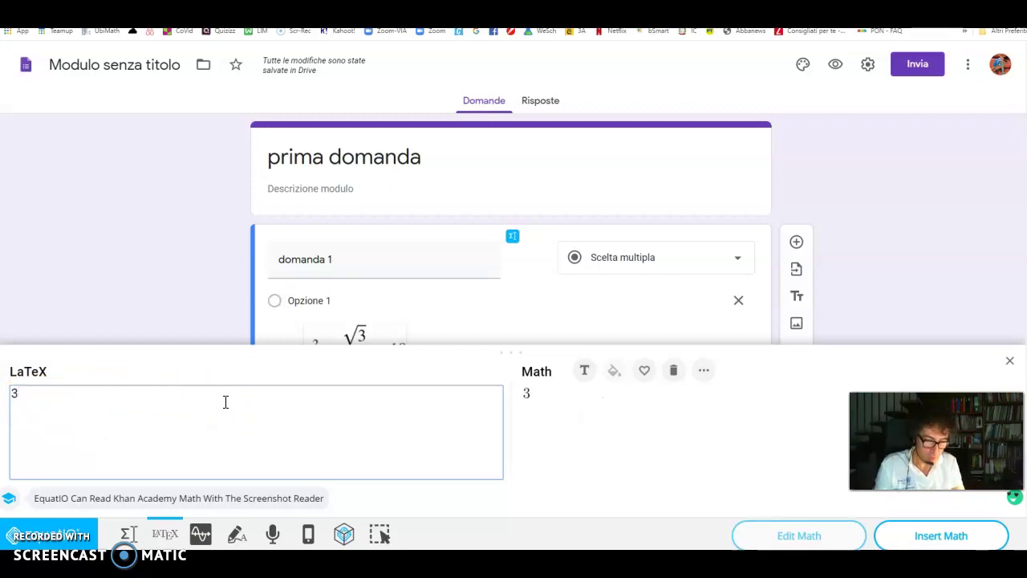
type("^4")
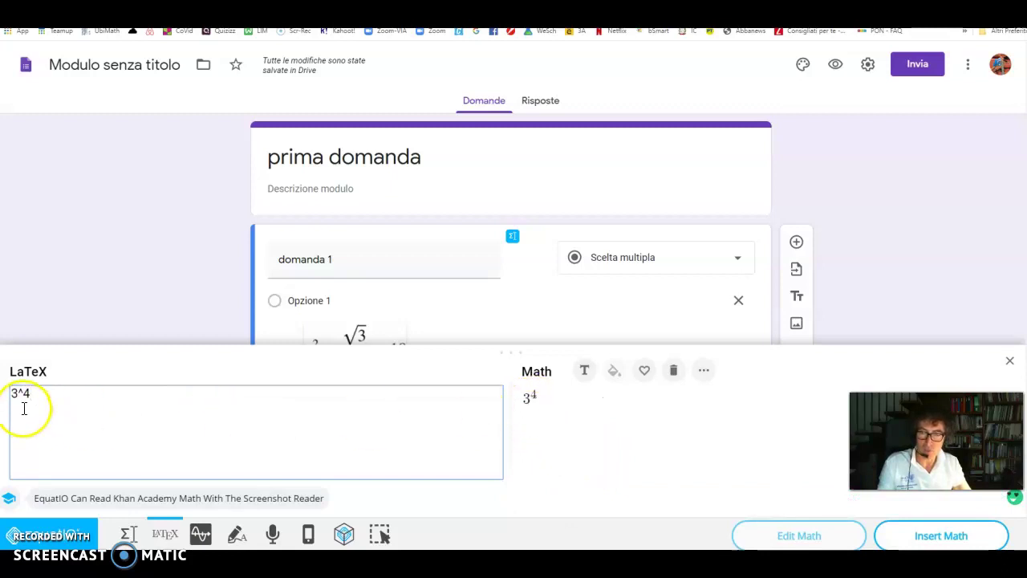
Step: Switch to the equation editor and clear the 3^4 expression completely
left_click(128, 535)
left_click(51, 406)
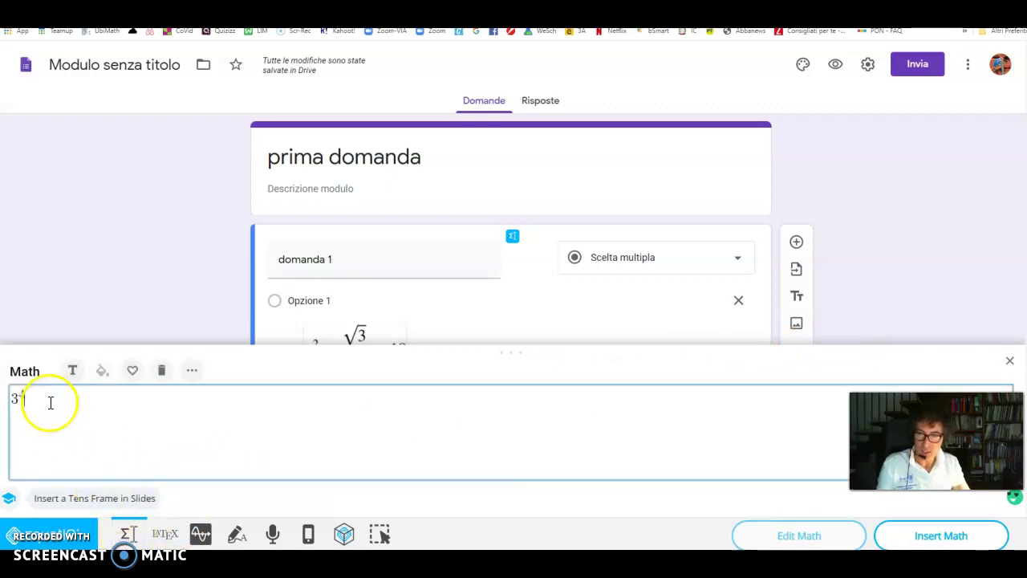
left_click(17, 396)
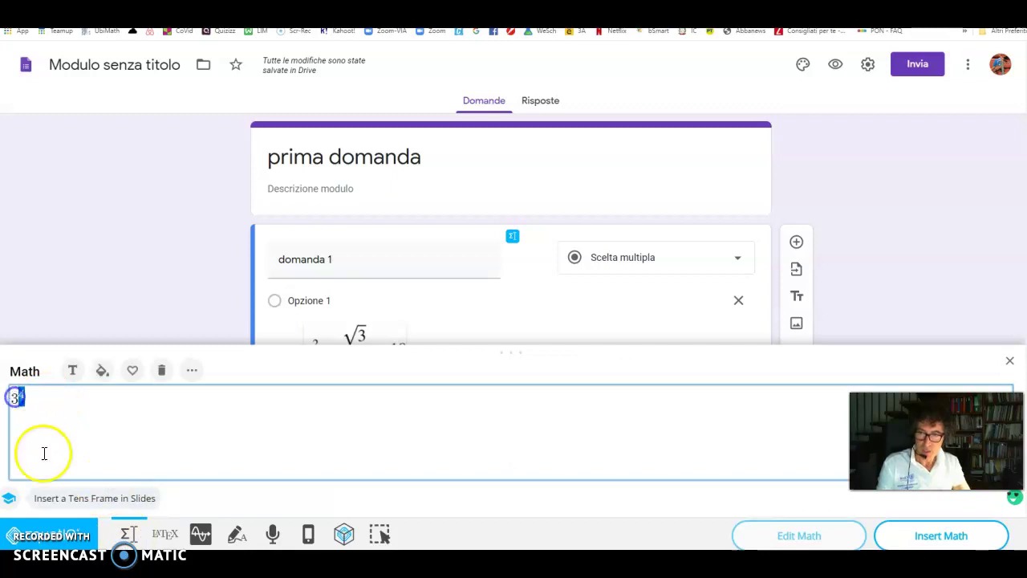
key("BackSpace")
key("BackSpace")
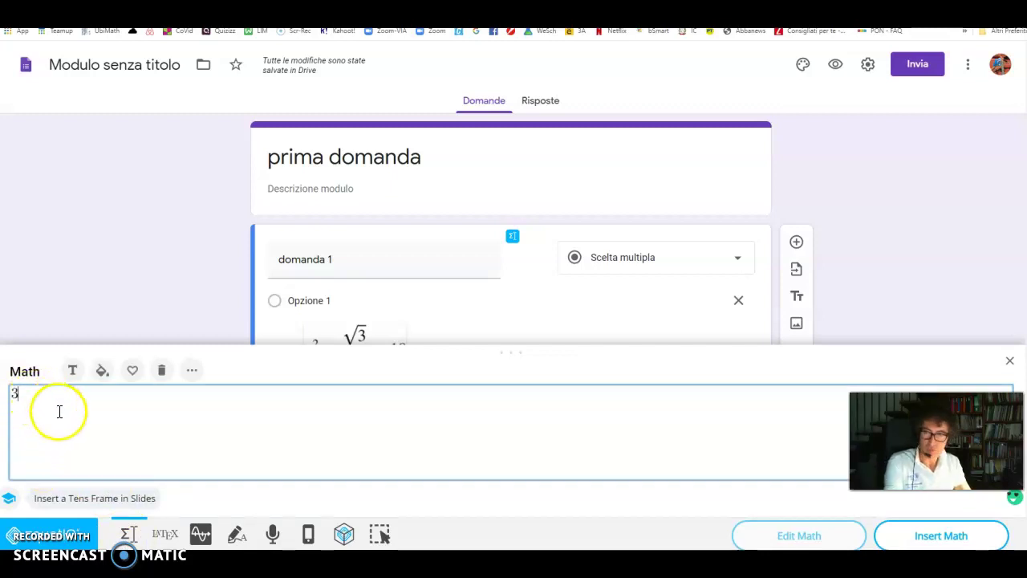
left_click(73, 373)
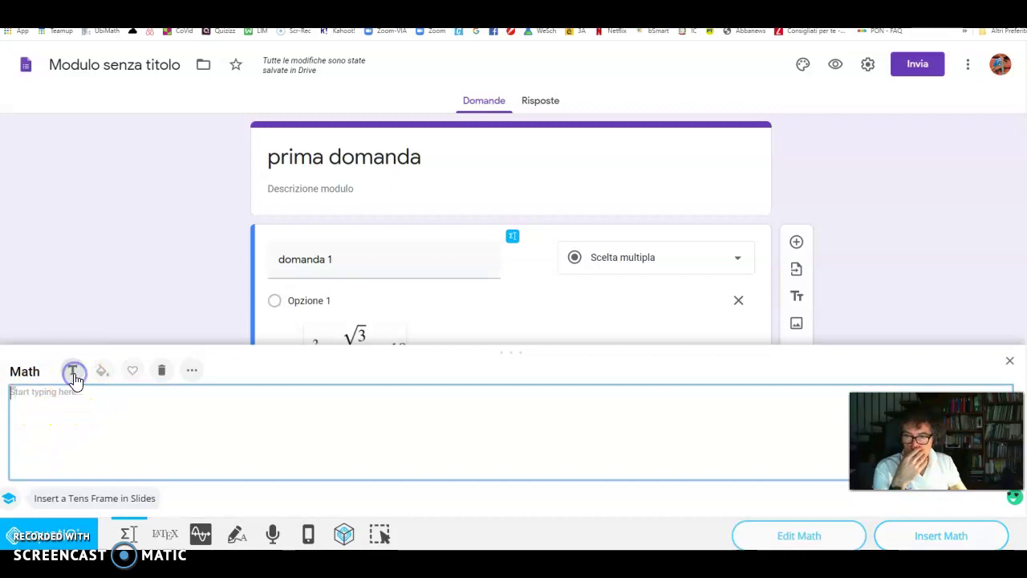
left_click(66, 399)
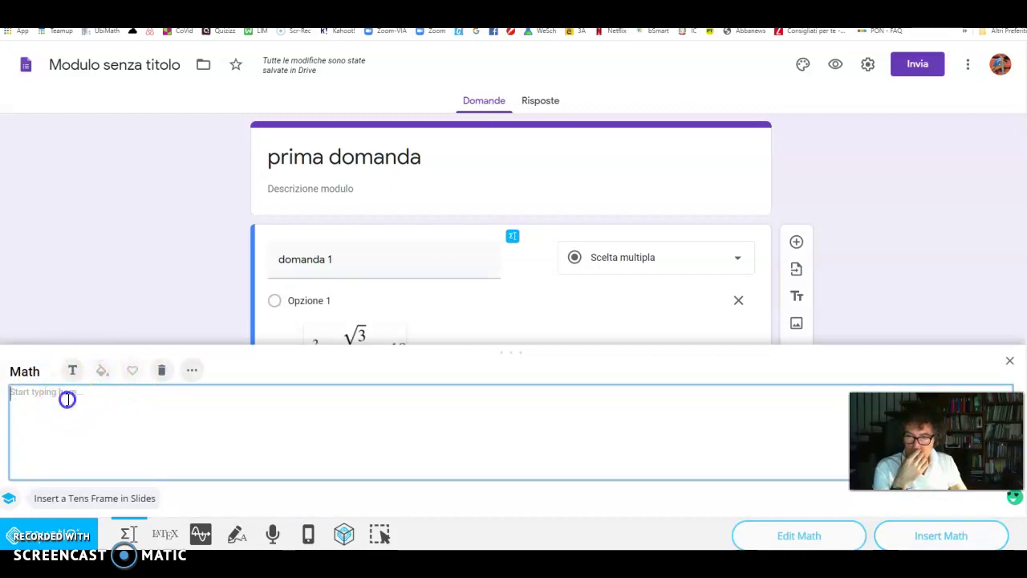
left_click(73, 373)
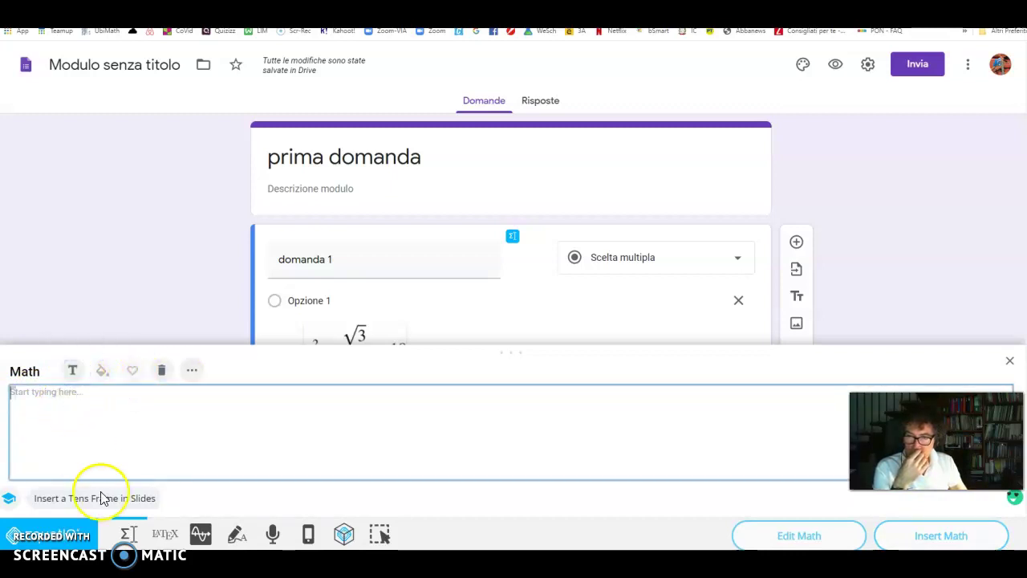
left_click(127, 534)
left_click(128, 536)
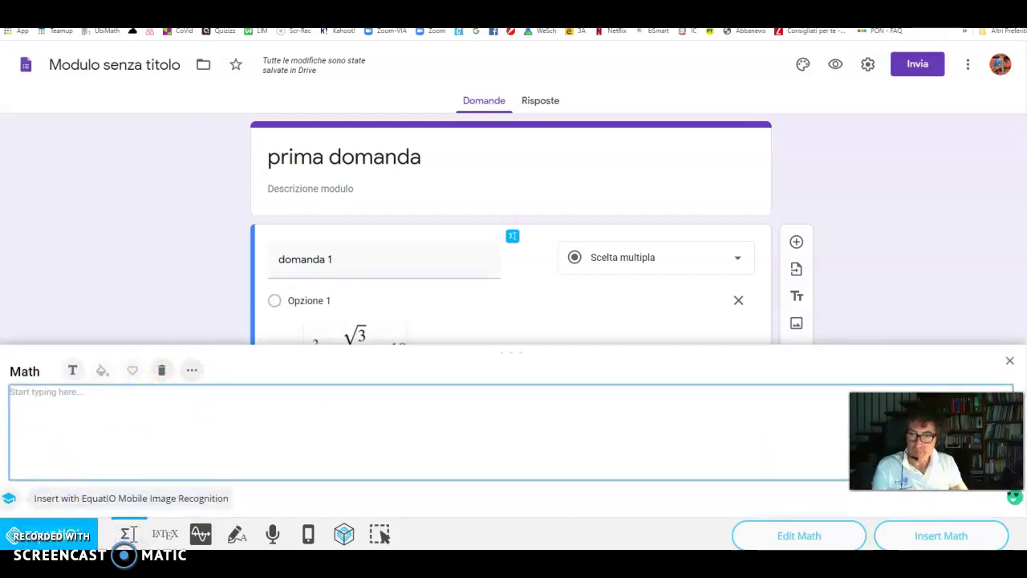
Step: Start a square root expression containing 34 + in the equation editor with the general root template, and view the Symbols set
left_click(192, 370)
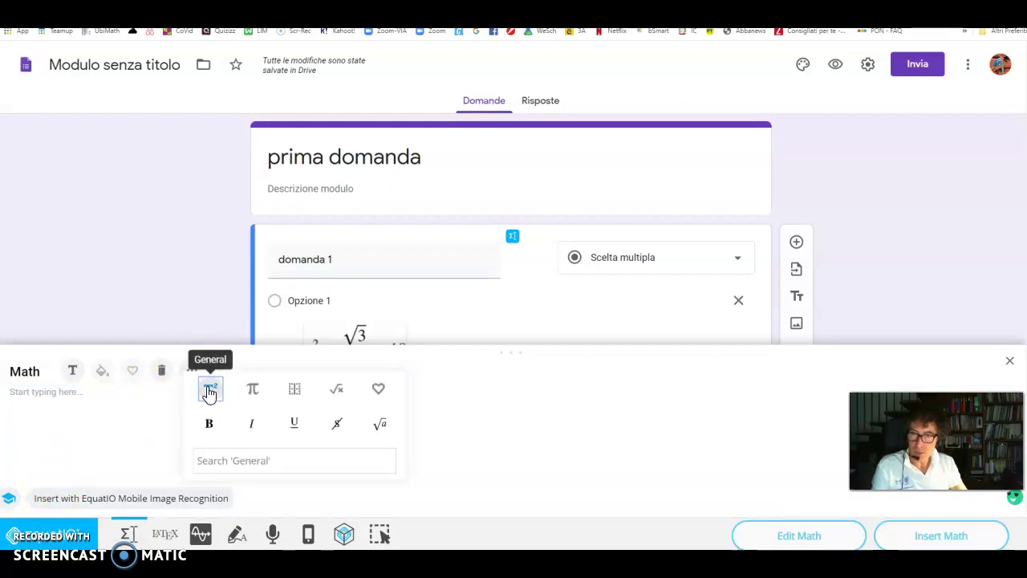
left_click(210, 391)
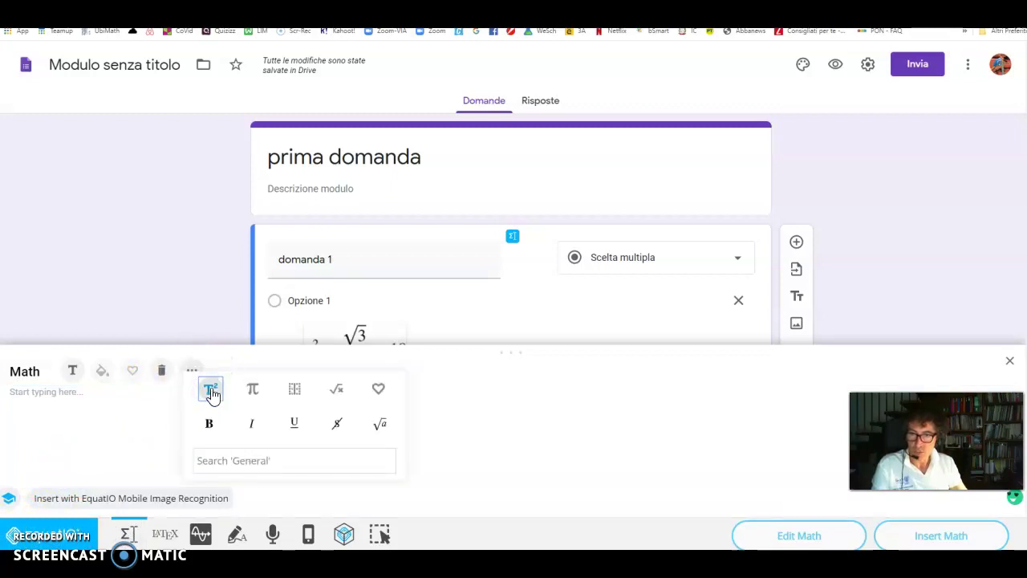
left_click(380, 426)
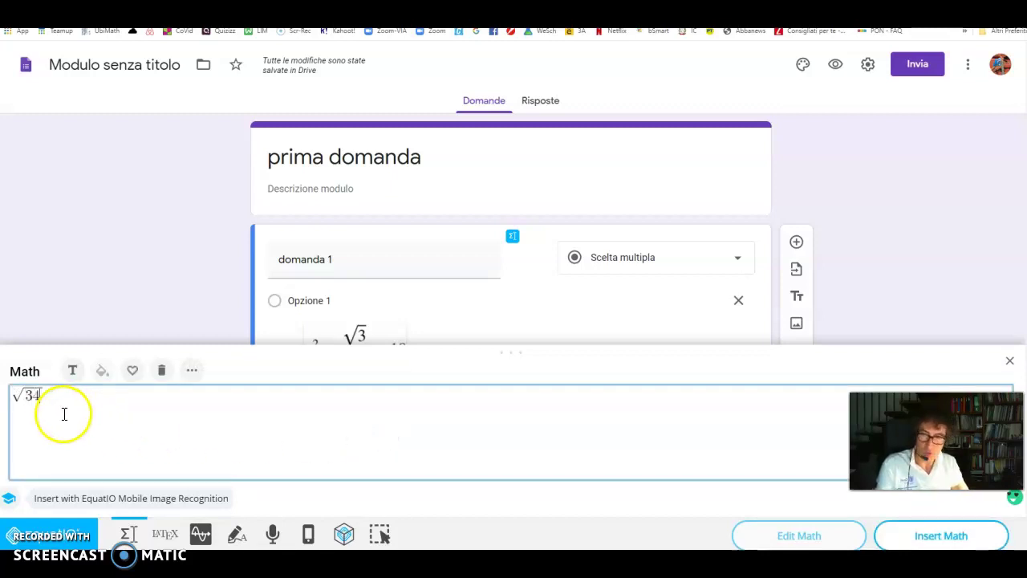
left_click(194, 380)
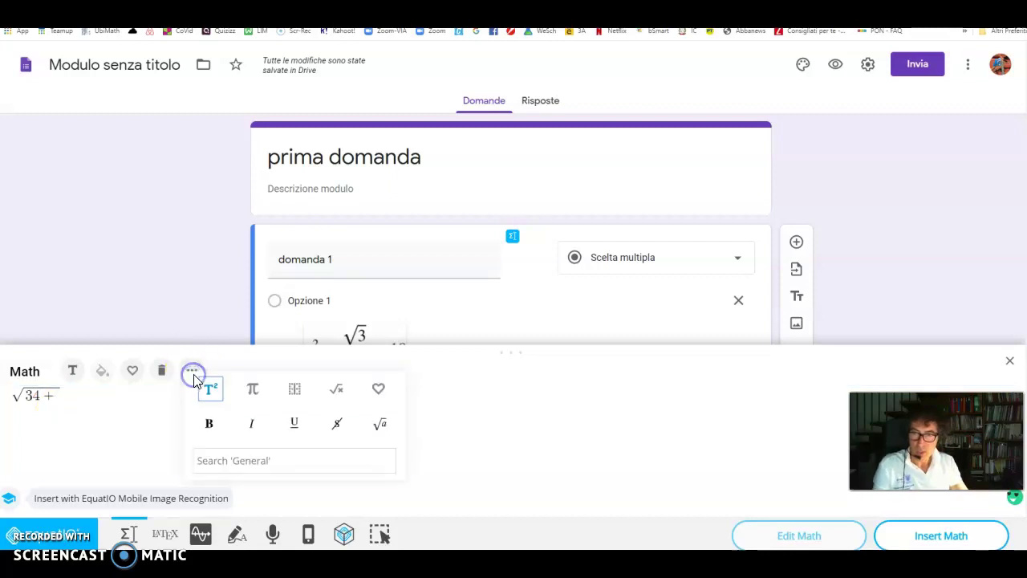
left_click(253, 392)
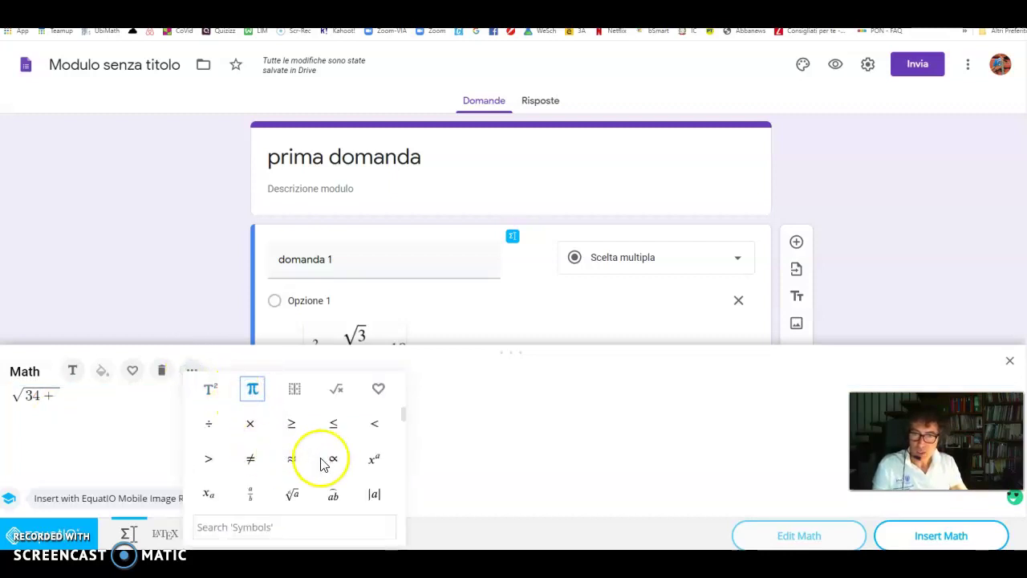
left_click(117, 433)
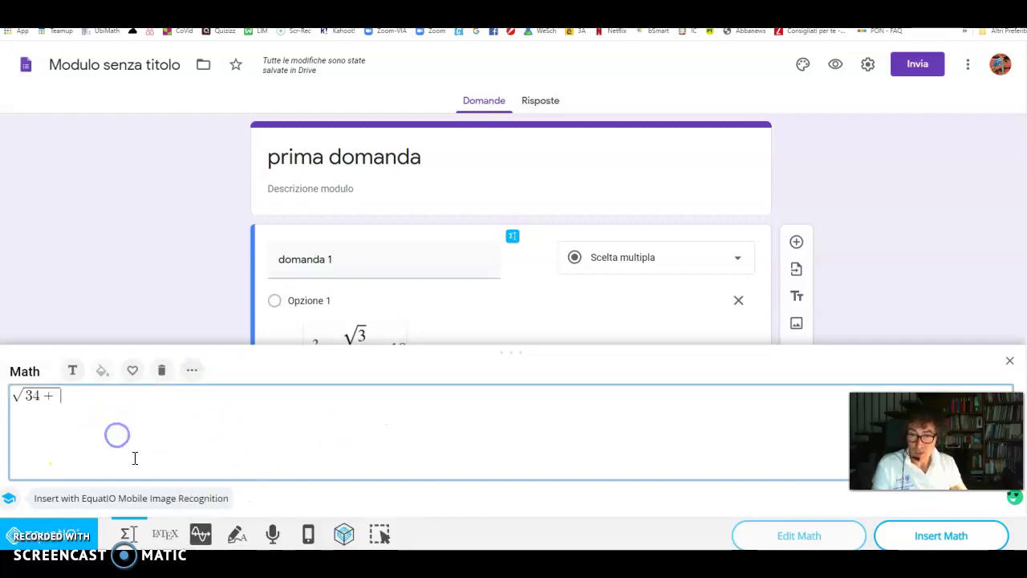
Step: Look at the handwriting input and the EquatIO Mobile information, and close the math panel
left_click(235, 534)
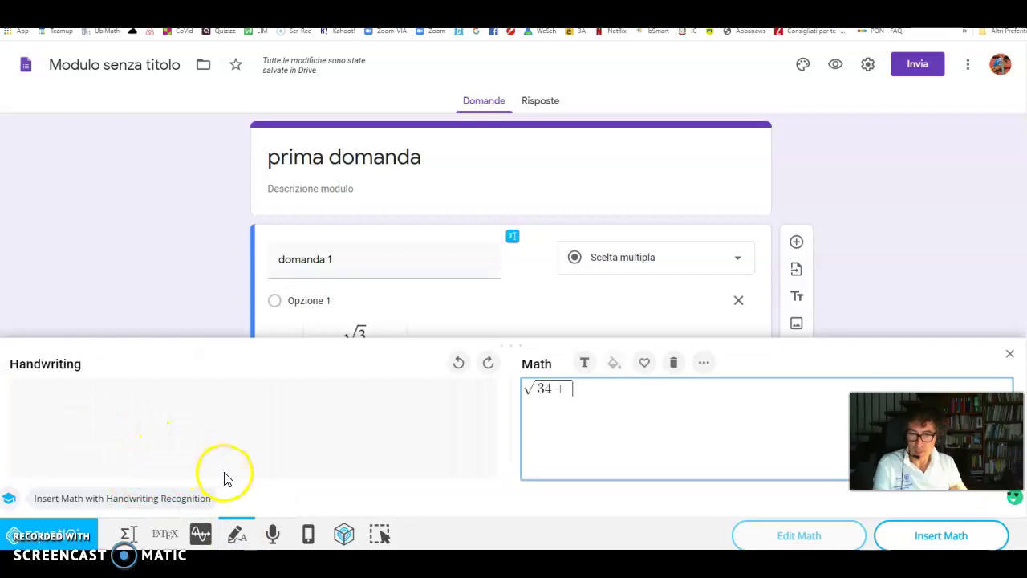
left_click(308, 536)
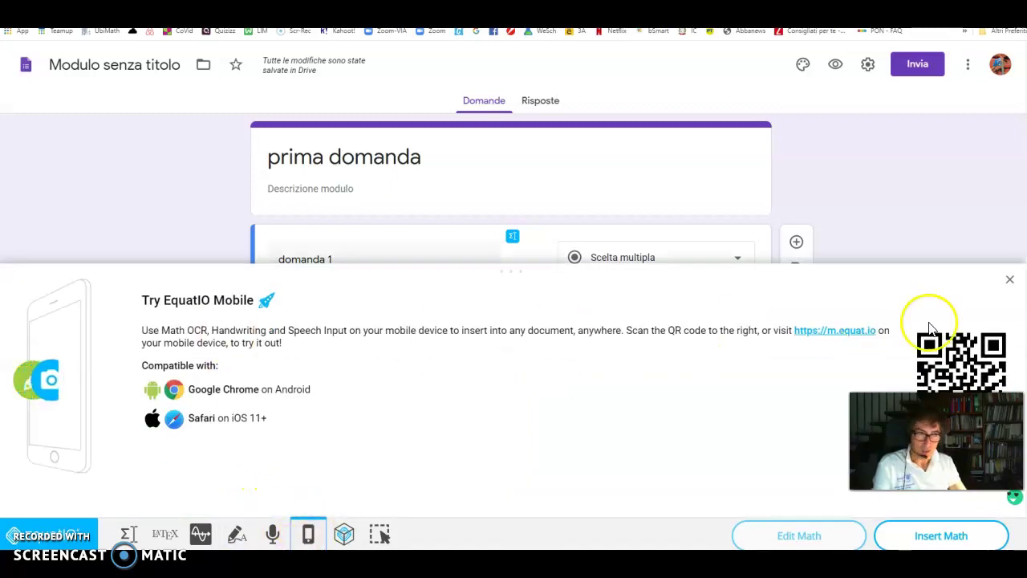
left_click(1009, 277)
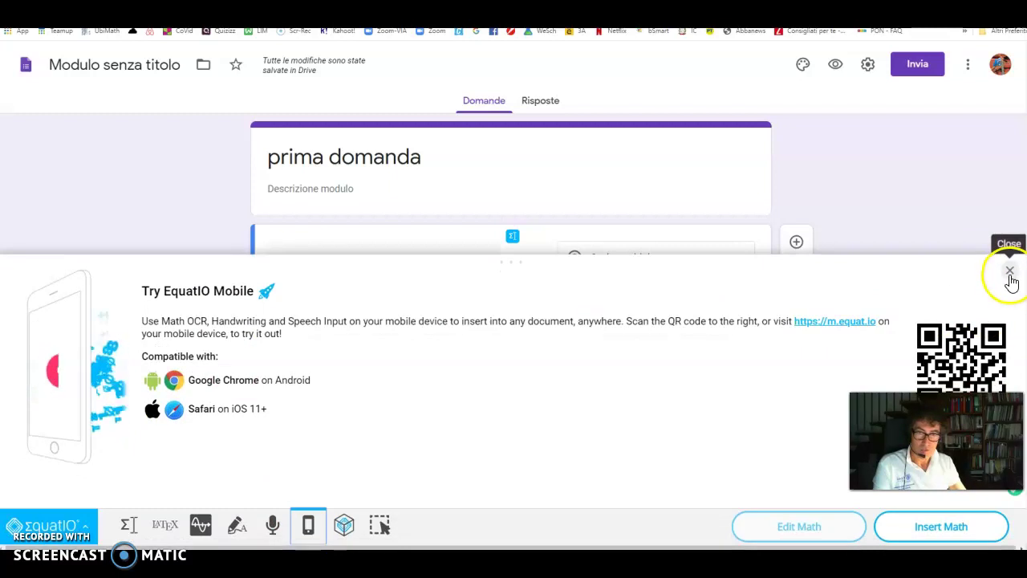
left_click(1010, 275)
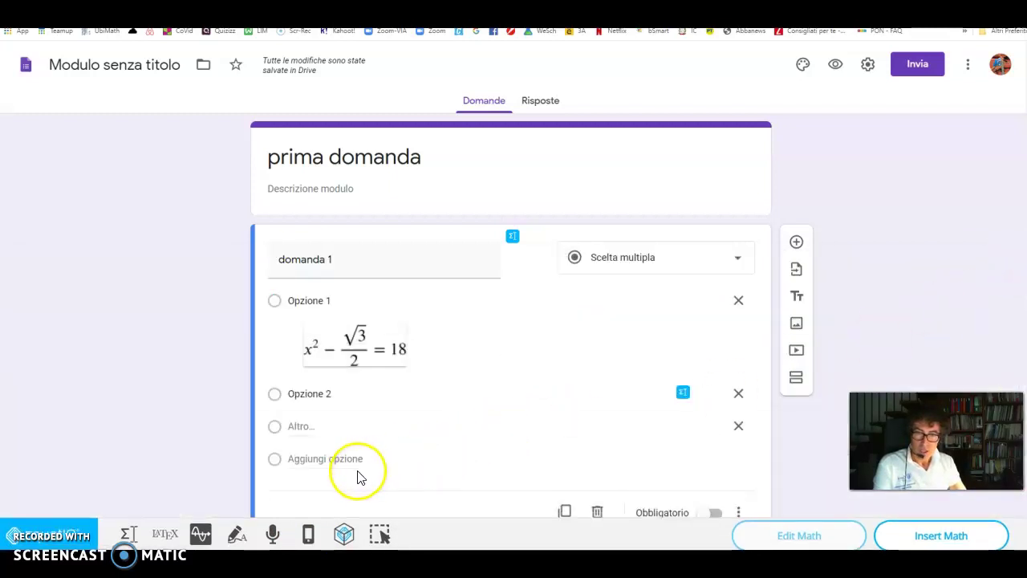
left_click(378, 533)
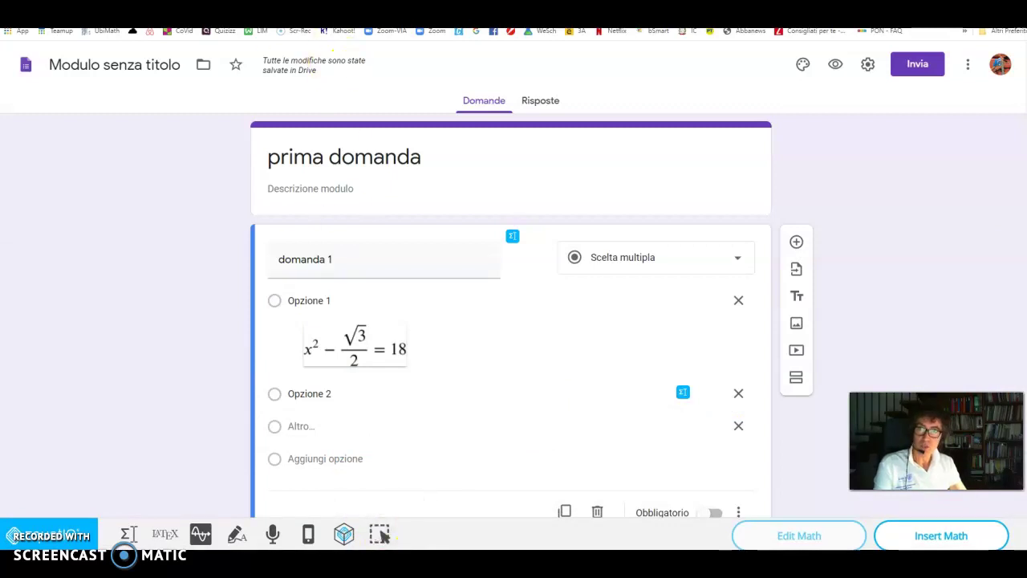
Step: Go to ubimath.org and open the PDF "Espressioni con quattro operazioni e potenze. Con soluzioni. Livello avanzato (2018)" at a readable size
left_click(389, 38)
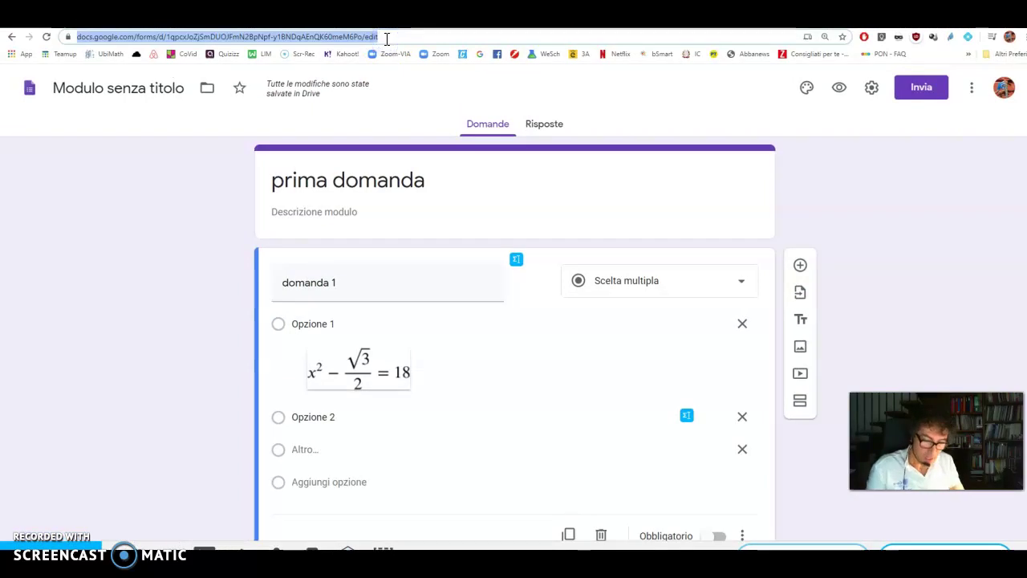
type("ubimath.org")
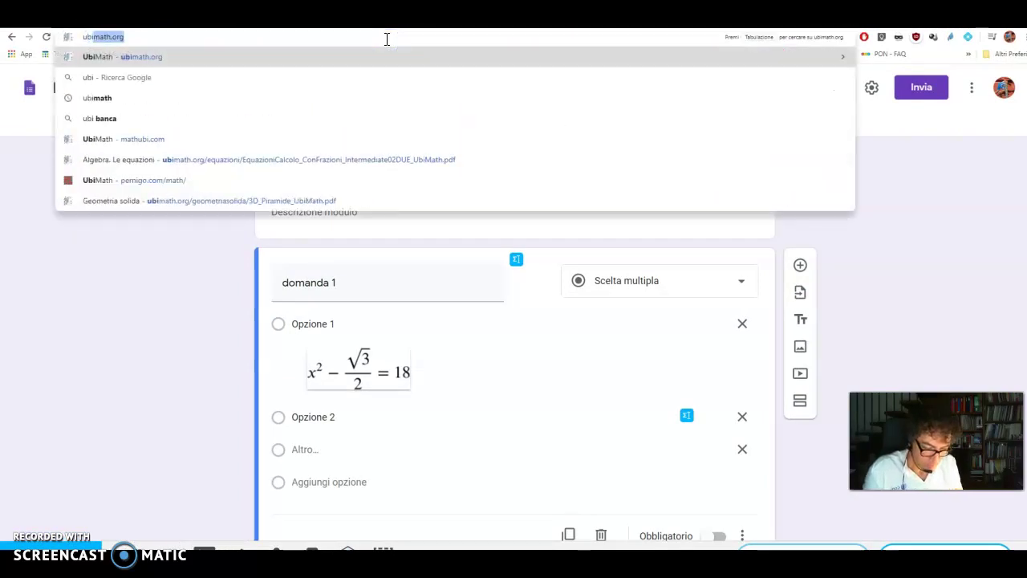
key("Return")
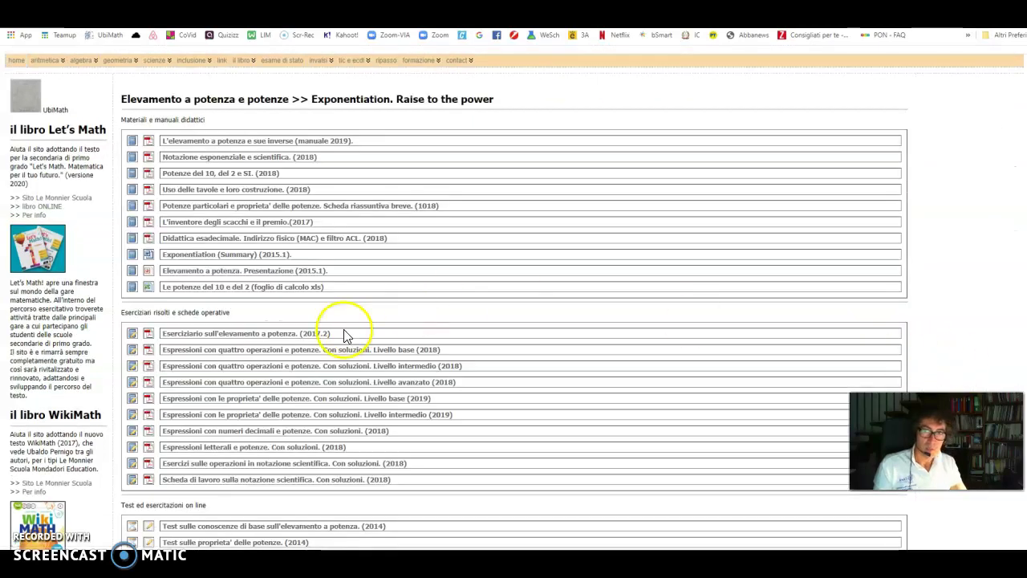
left_click(312, 383)
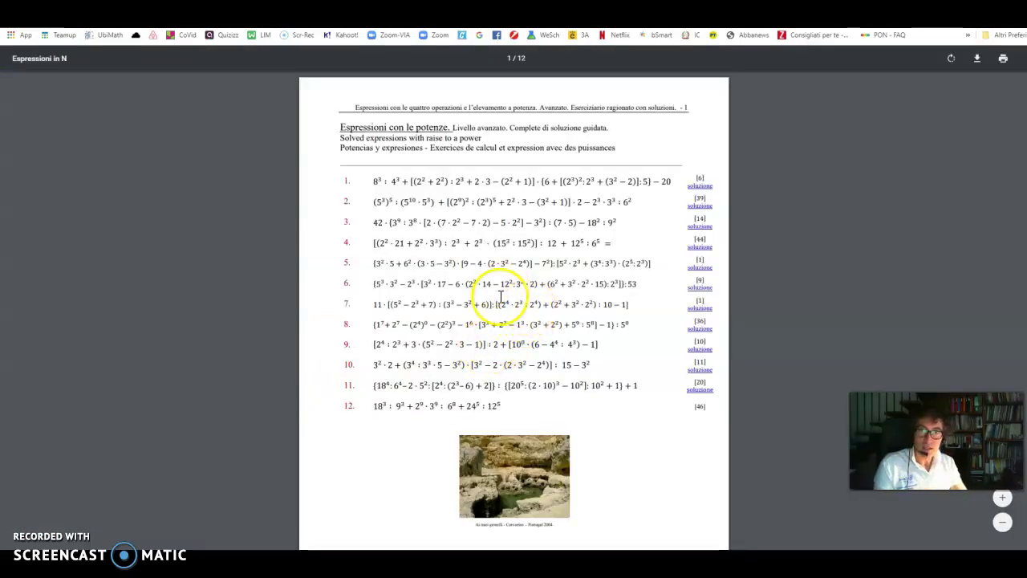
scroll(500, 289, "up", 3)
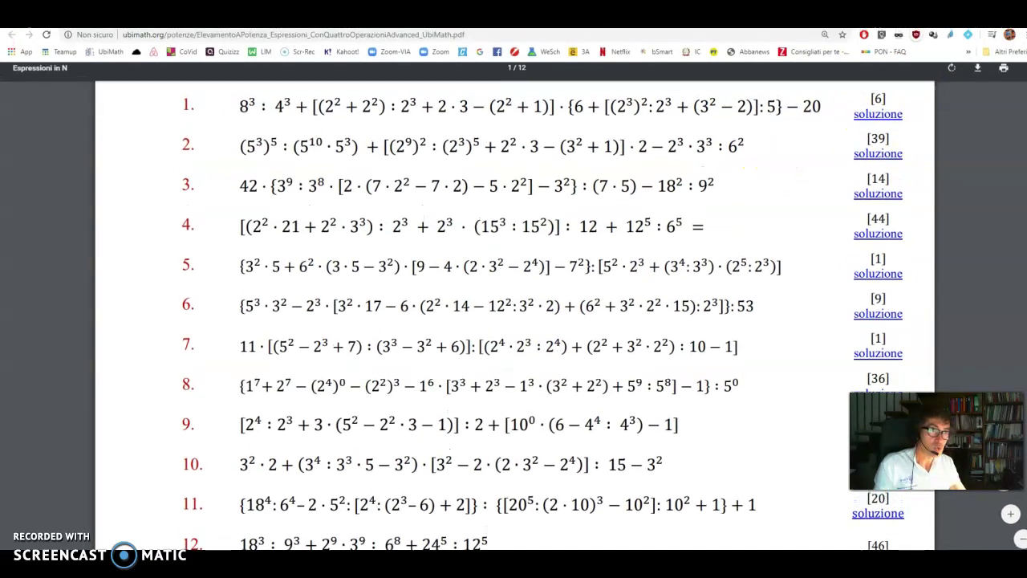
Step: Capture expression 2 of the PDF with the EquatIO screenshot reader and copy it as LaTeX code
left_click(970, 40)
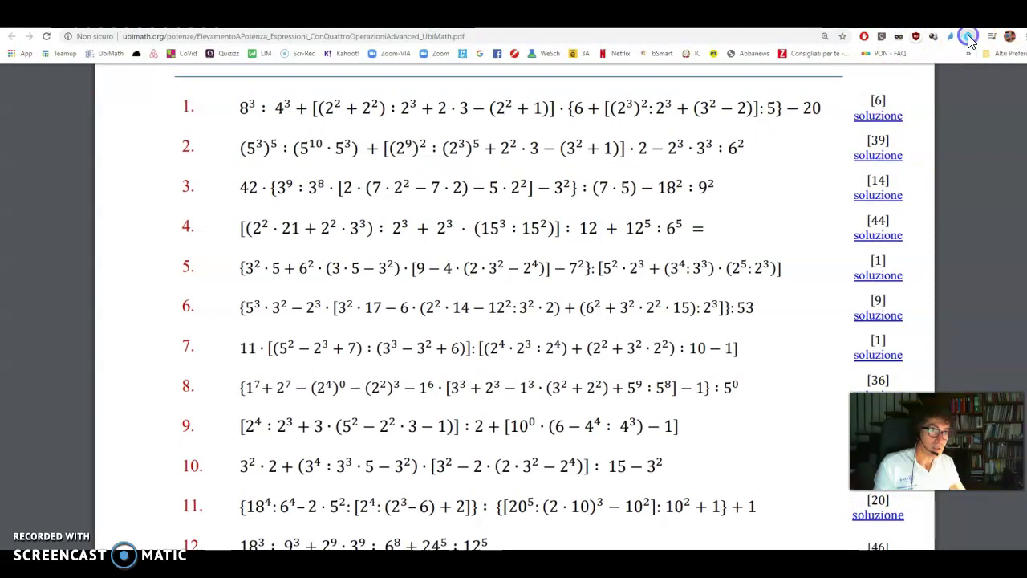
left_click(887, 92)
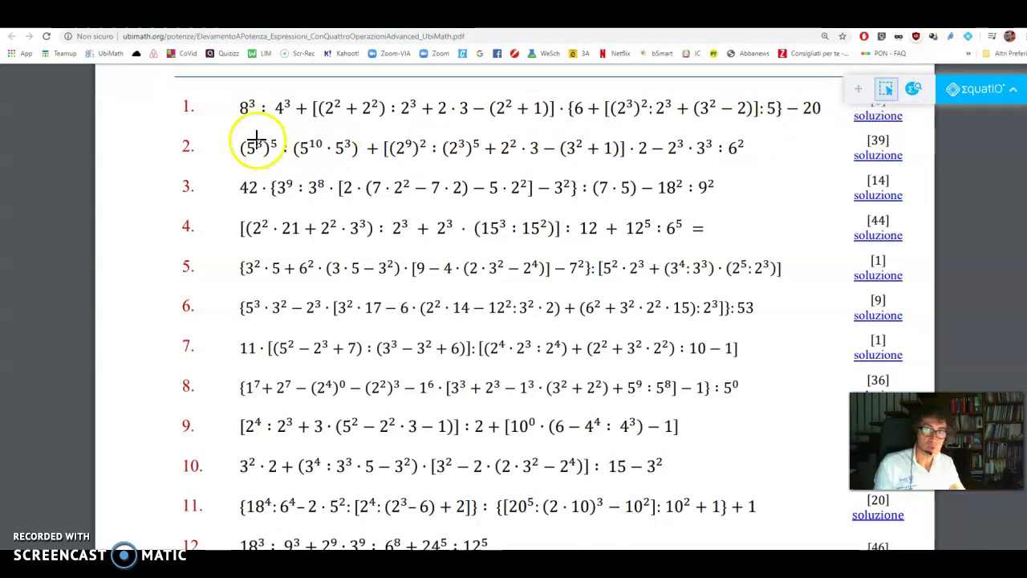
left_click_drag(226, 135, 756, 161)
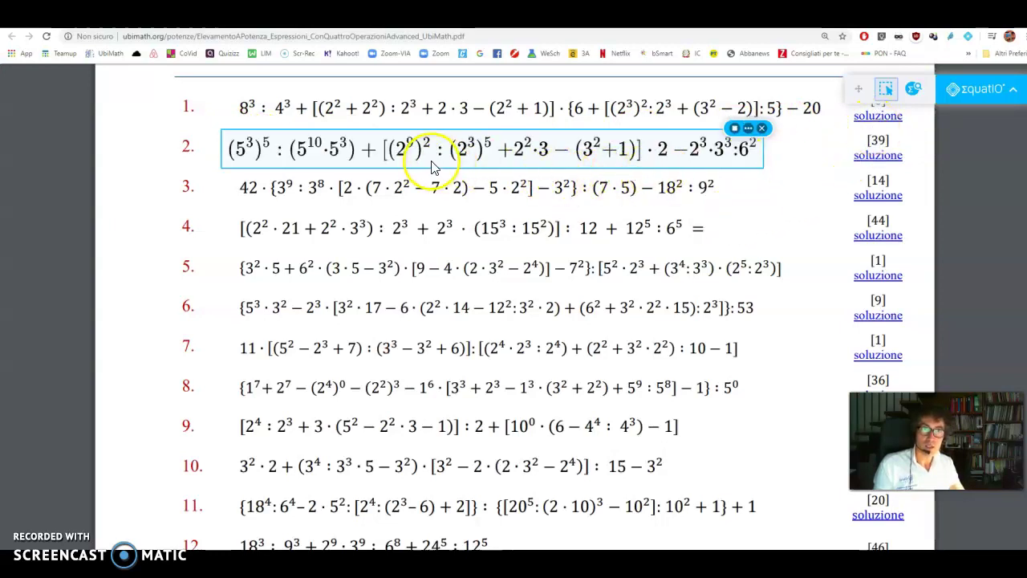
left_click(749, 130)
left_click(718, 148)
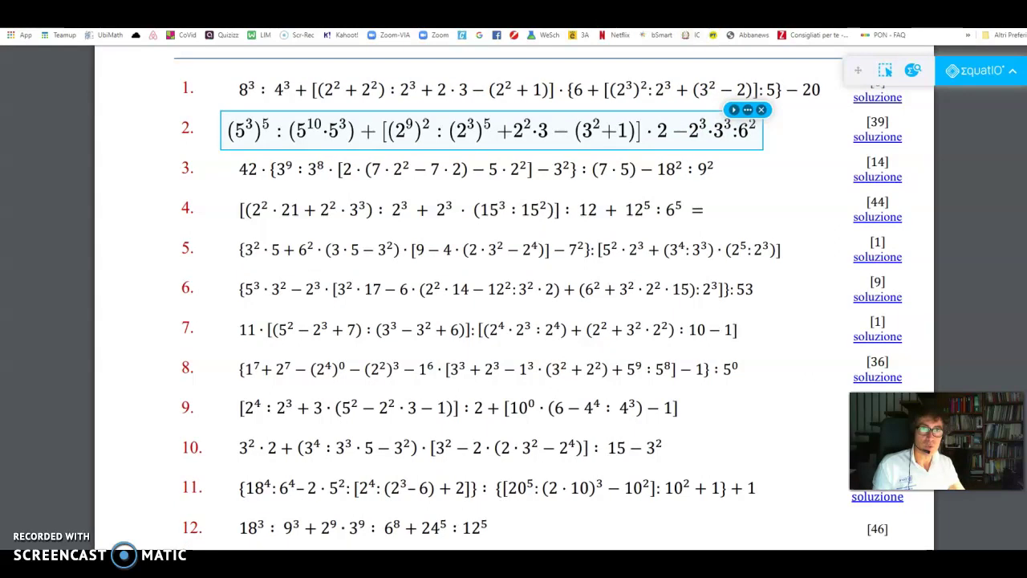
Step: In the other untitled Google form, add an "Altro" choice and a third answer option containing the copied LaTeX code
key("ctrl+Tab")
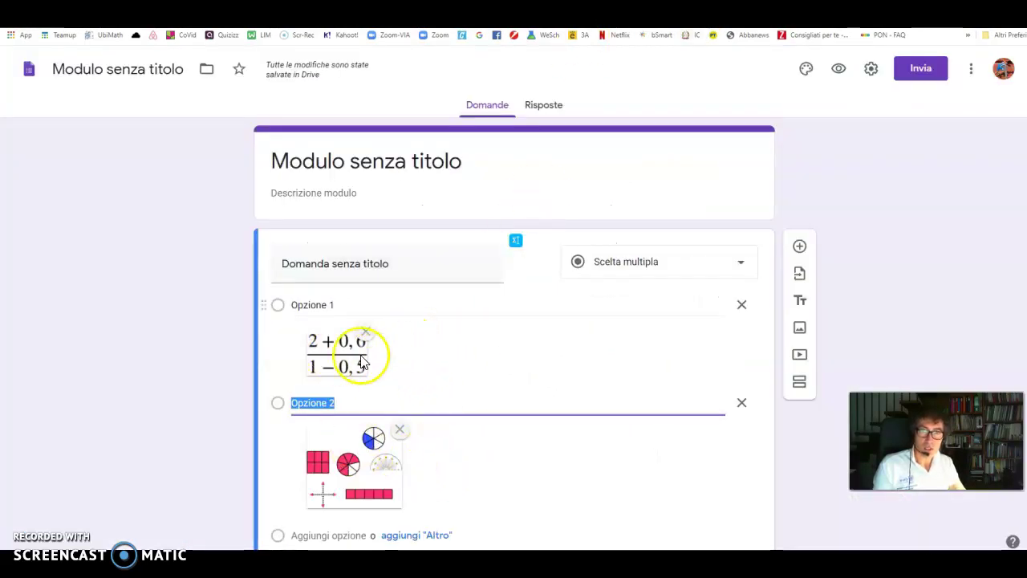
scroll(349, 369, "down", 1)
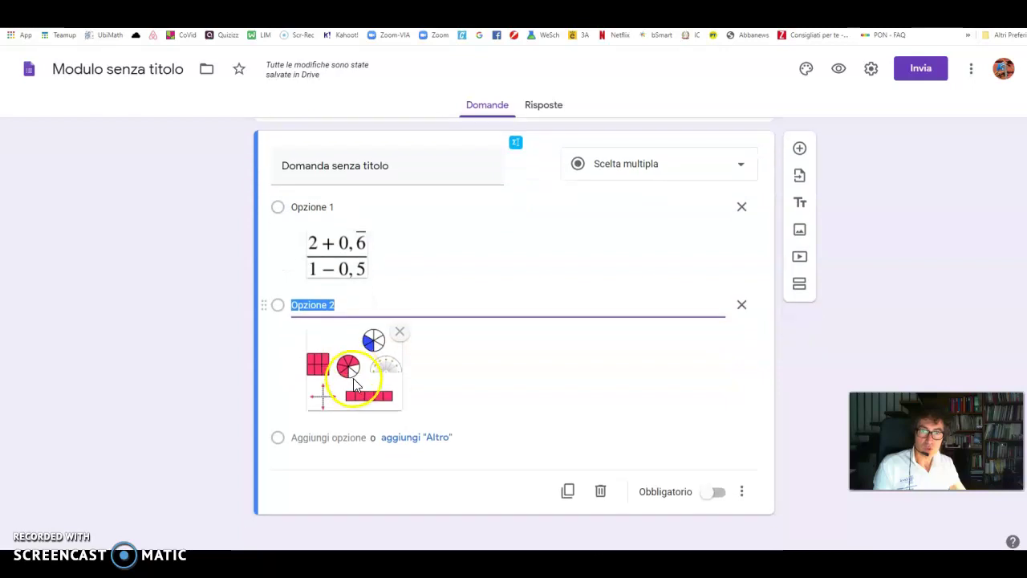
left_click(409, 443)
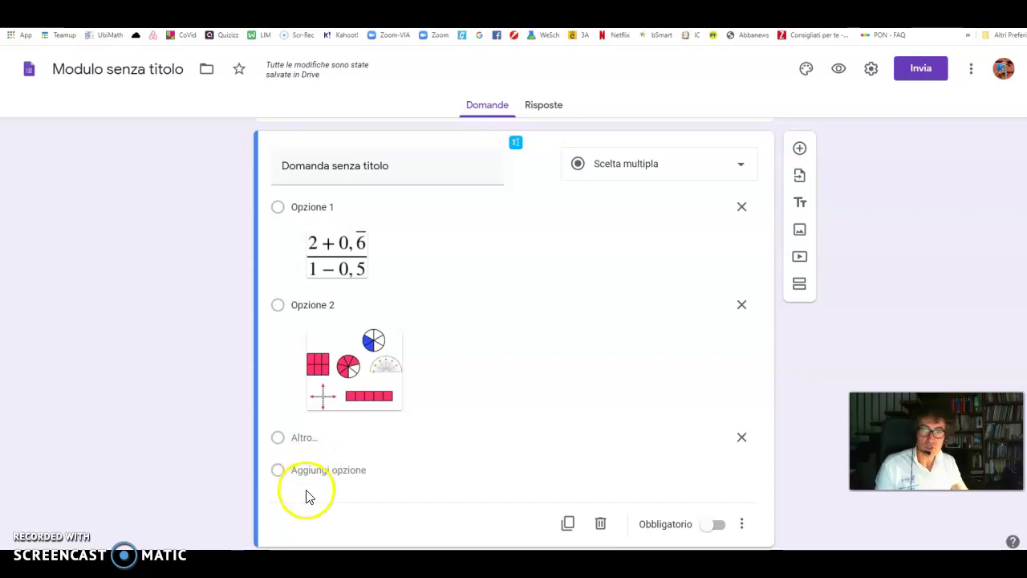
left_click(314, 470)
key("ctrl+v")
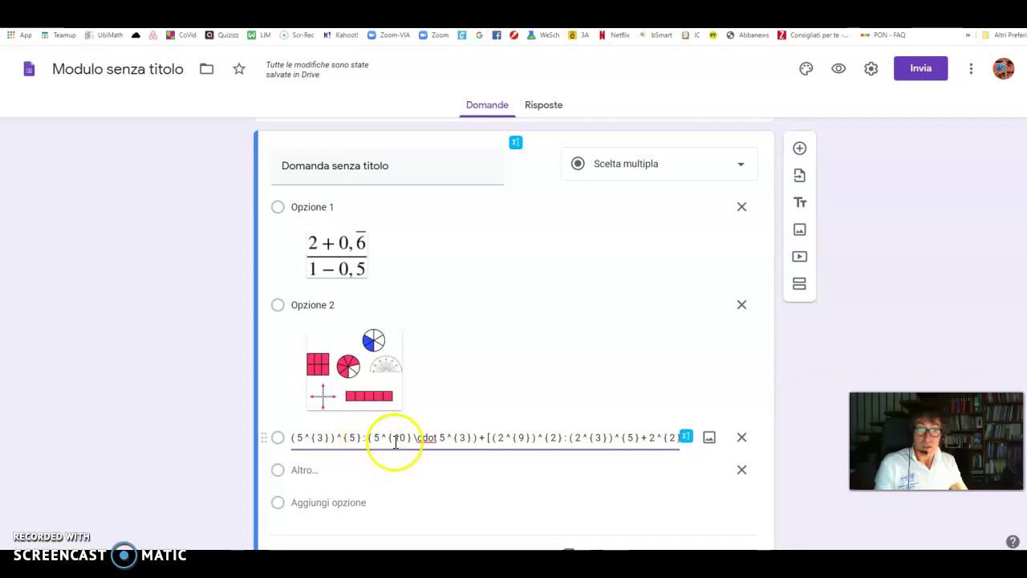
Step: Cut the LaTeX code out of the third answer option's text and activate EquatIO for that option
left_click(687, 438)
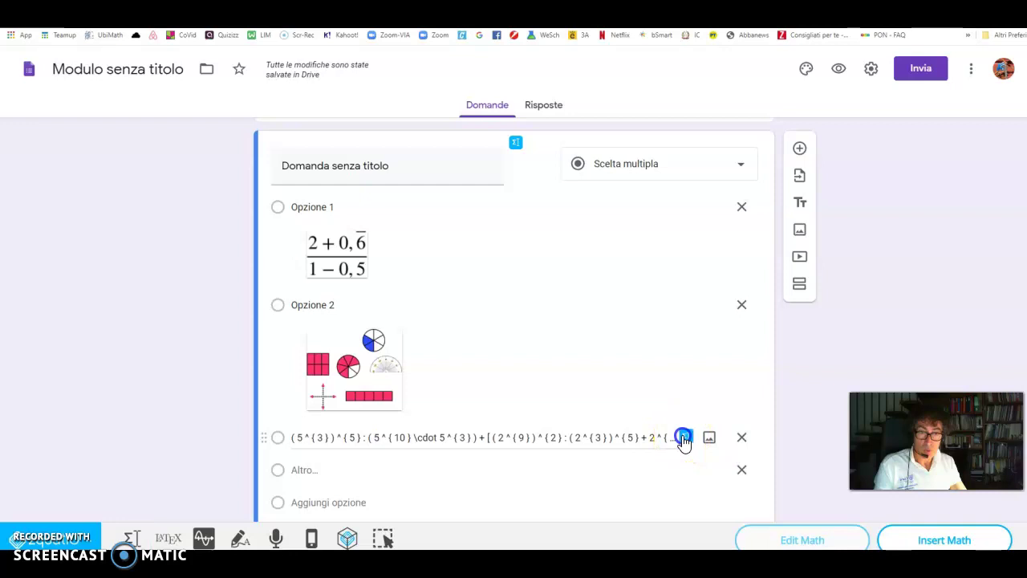
left_click(684, 438)
key("ctrl+x")
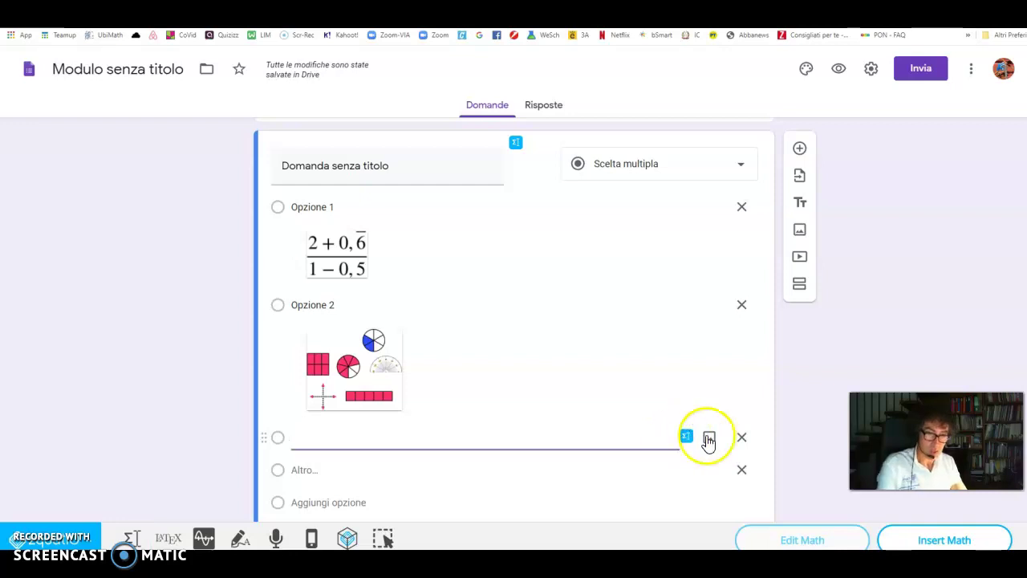
left_click(687, 437)
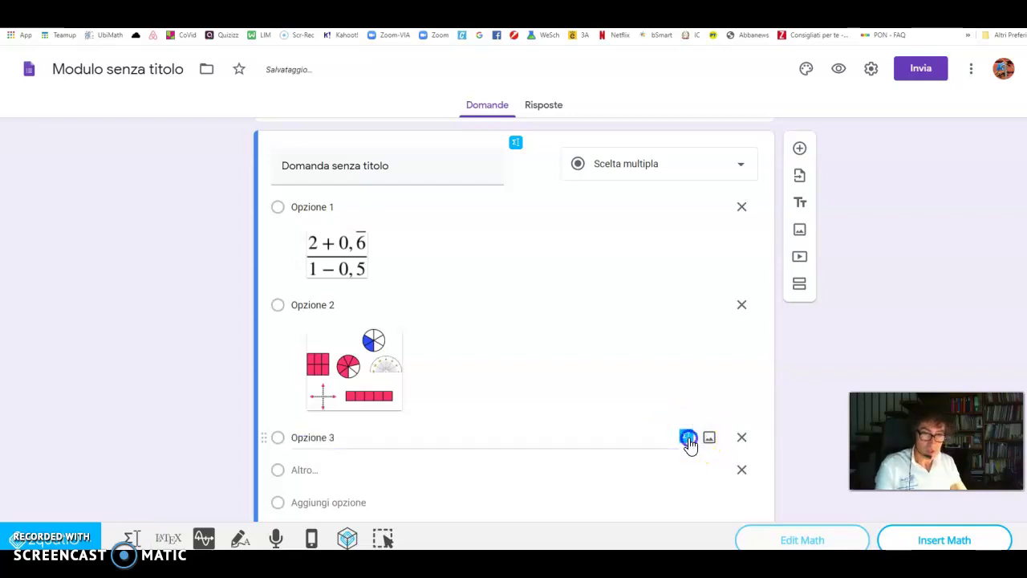
Step: Replace the fraction code in the LaTeX editor with the copied expression and insert the math into the third answer option
left_click(166, 537)
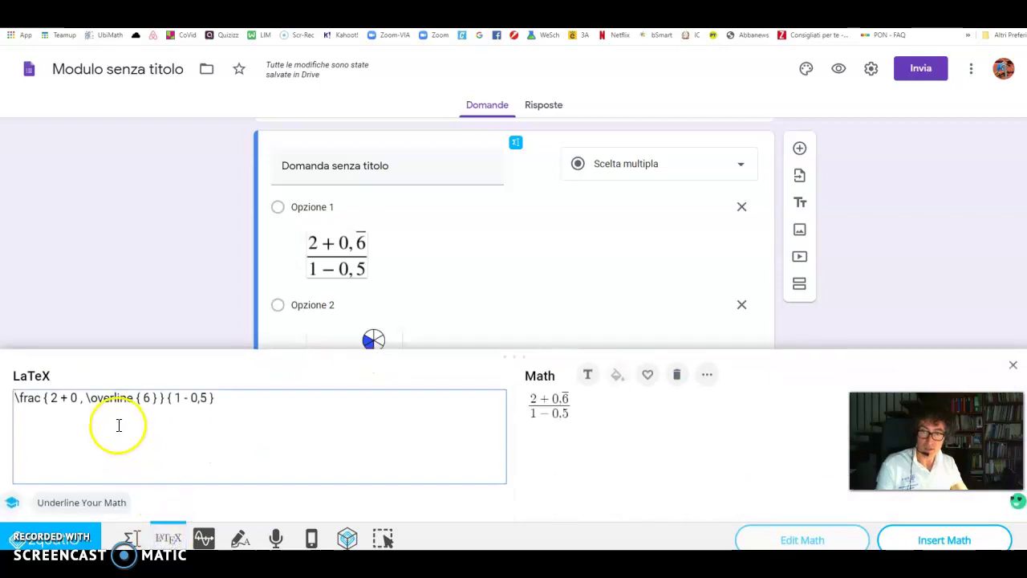
triple_click(222, 397)
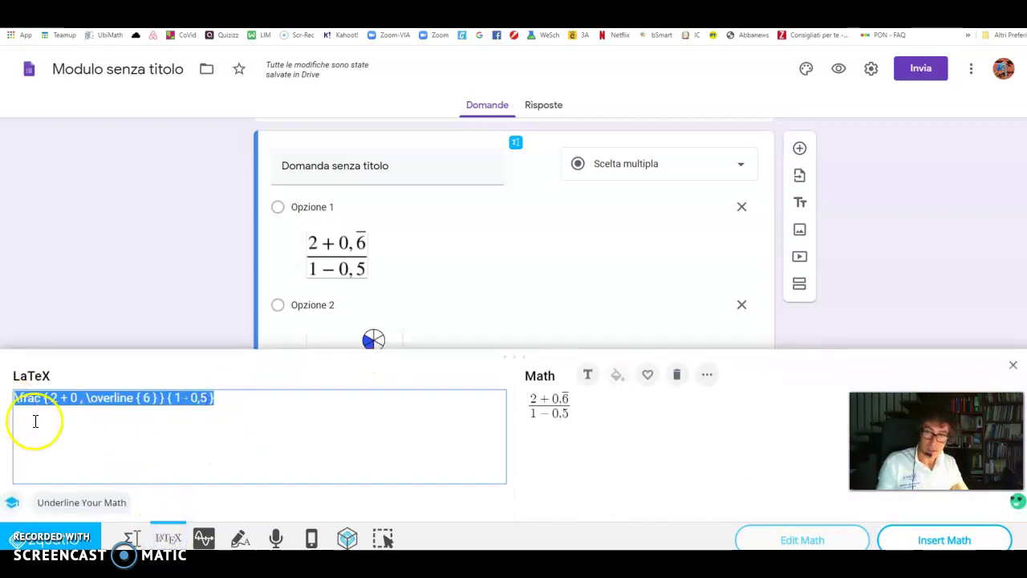
key("ctrl+v")
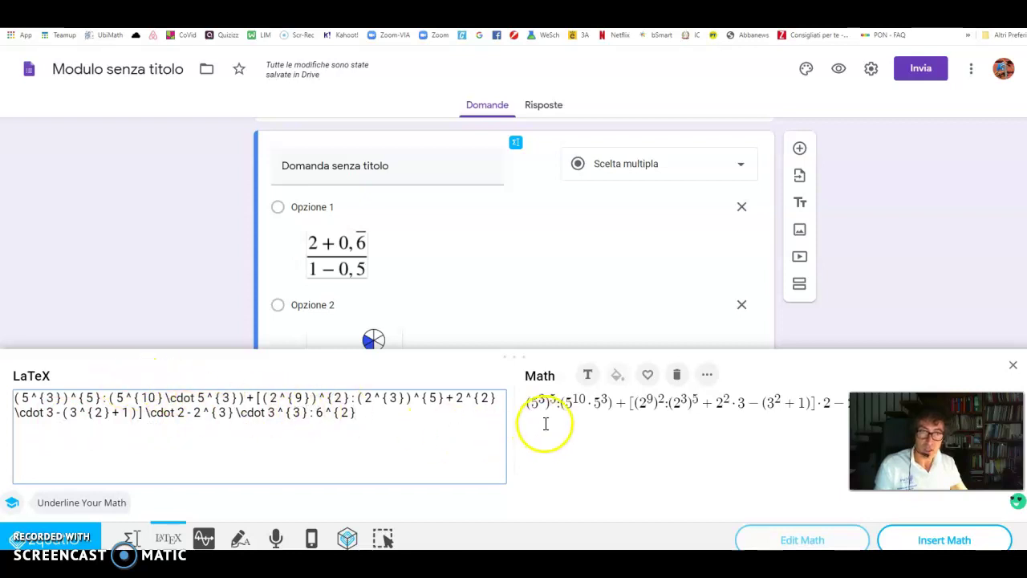
left_click(795, 406)
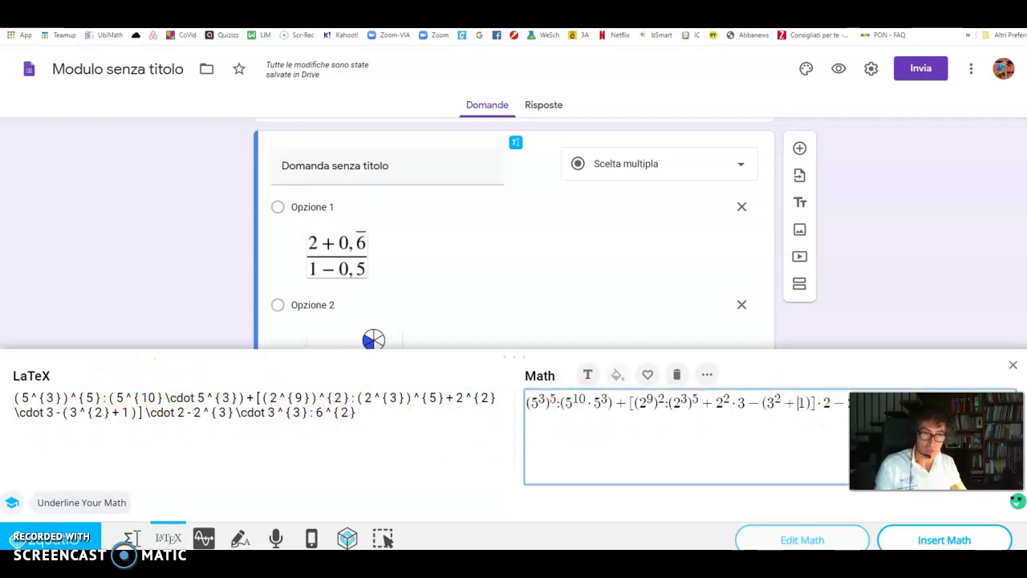
left_click(936, 540)
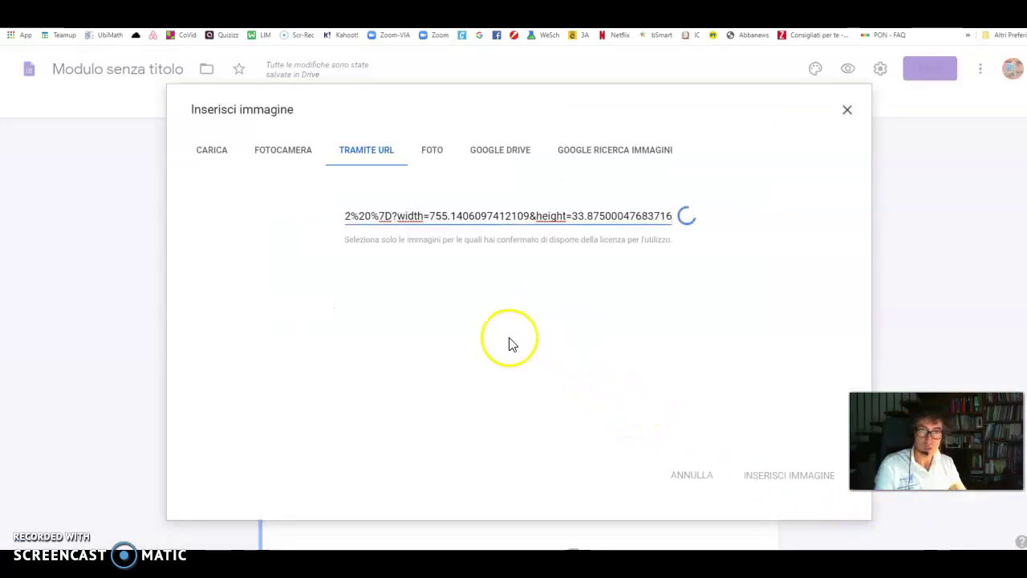
left_click(394, 431)
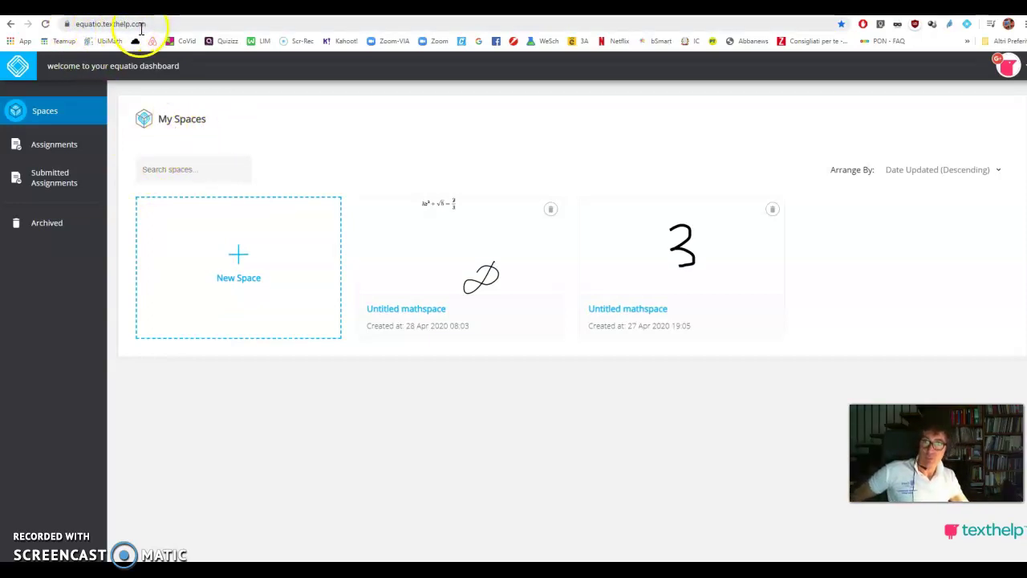
Step: Create a new mathspace from the EquatIO dashboard and draw a looping freehand stroke on its canvas
left_click(241, 257)
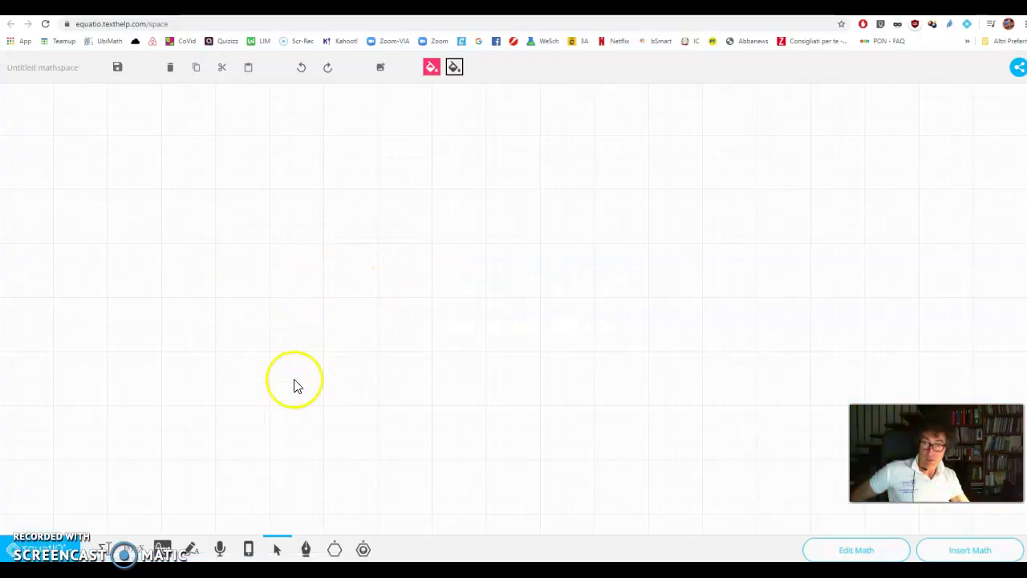
left_click(306, 549)
left_click_drag(334, 262, 306, 199)
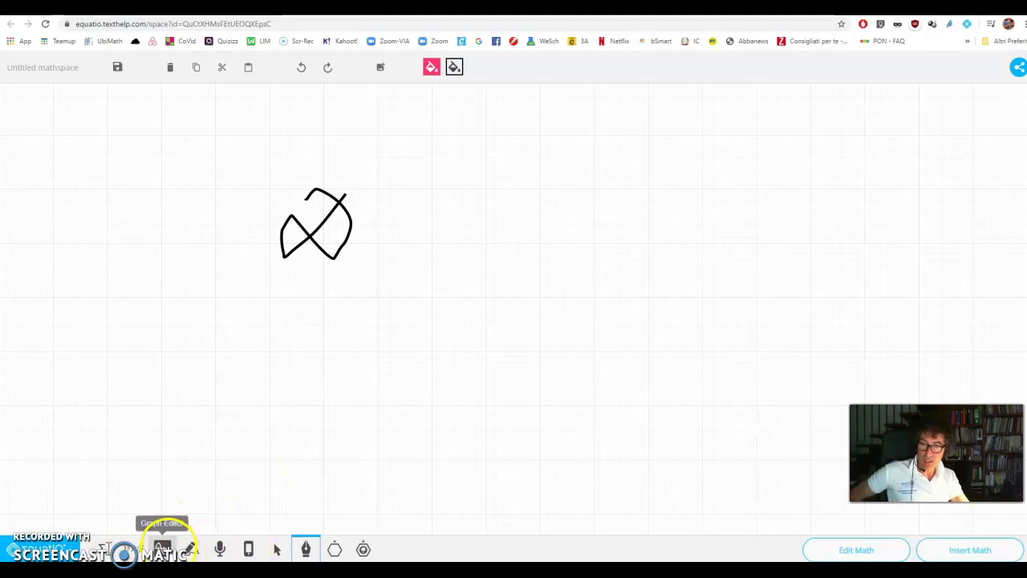
Step: Plot y = 3x + 7 in the graph editor and close the editor without inserting the graph
left_click(164, 549)
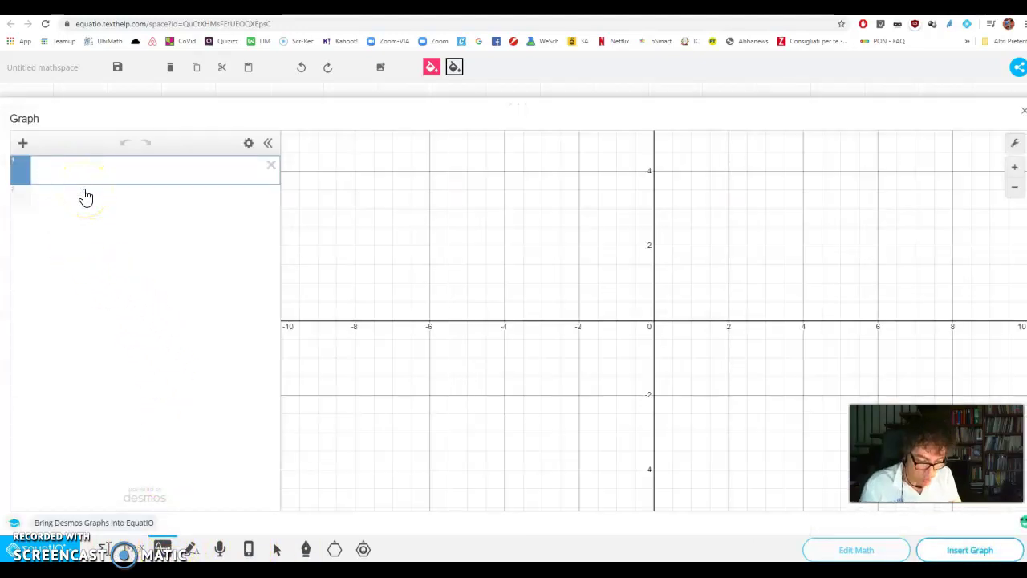
type("3x ")
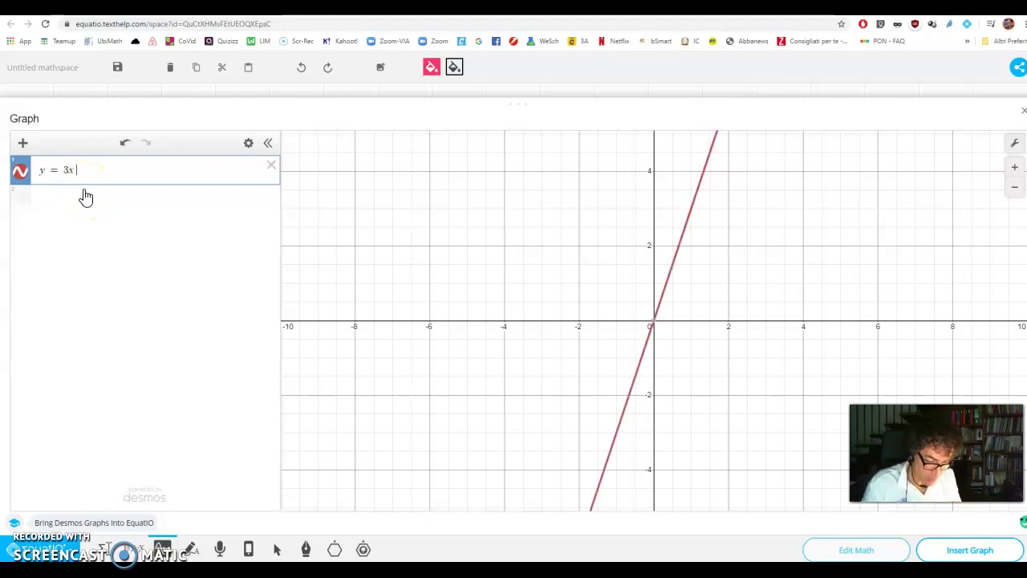
type("+7")
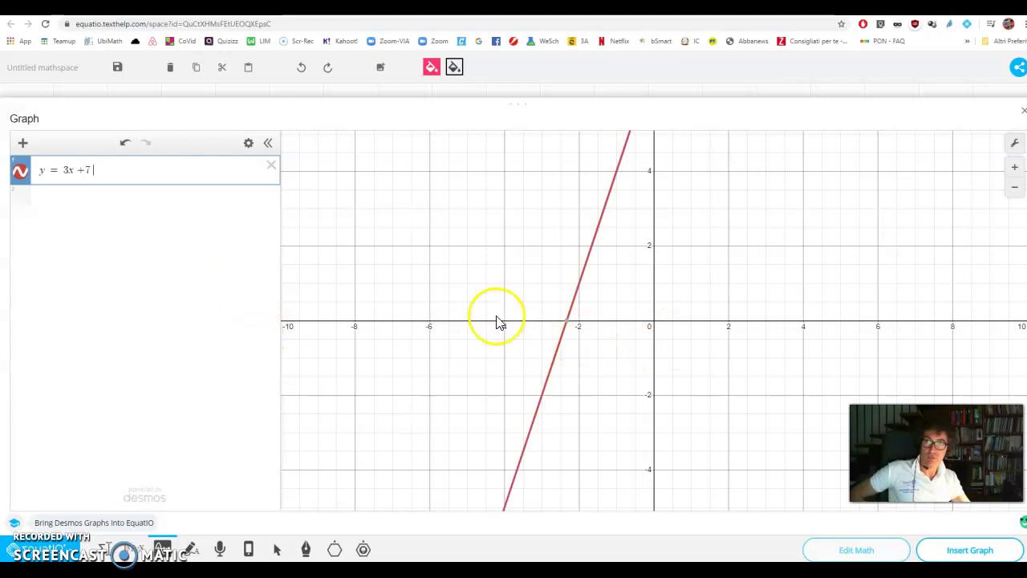
left_click(1023, 115)
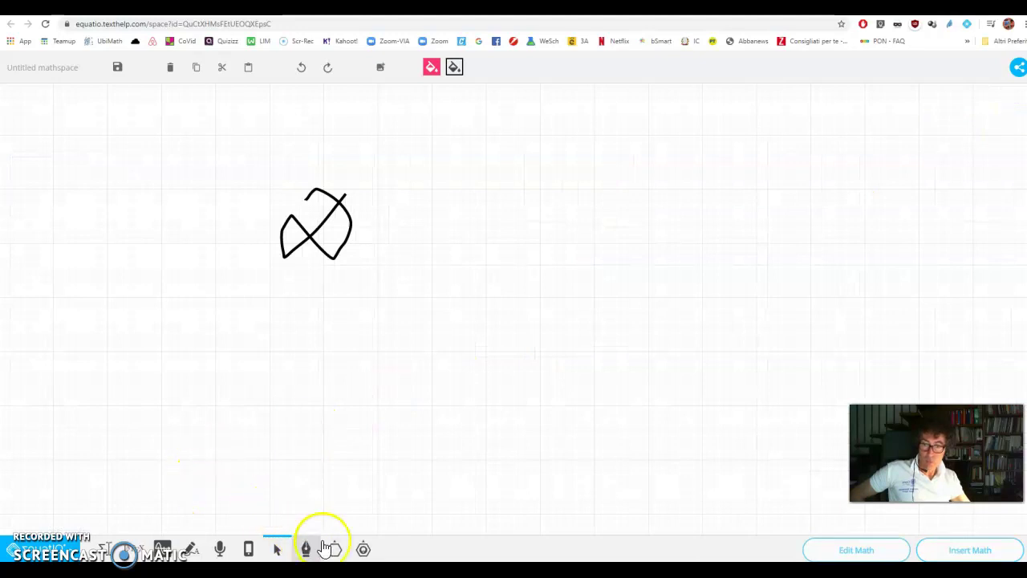
Step: Draw a fraction circle to the right of the freehand stroke and a 2 by 2 grid below the circle
left_click(363, 551)
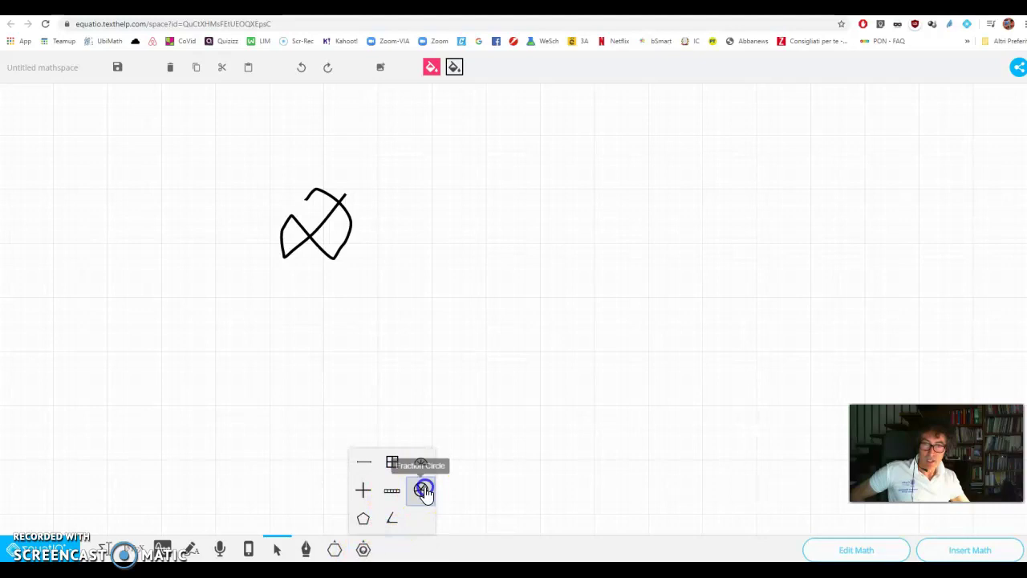
left_click(422, 491)
left_click_drag(411, 162, 507, 257)
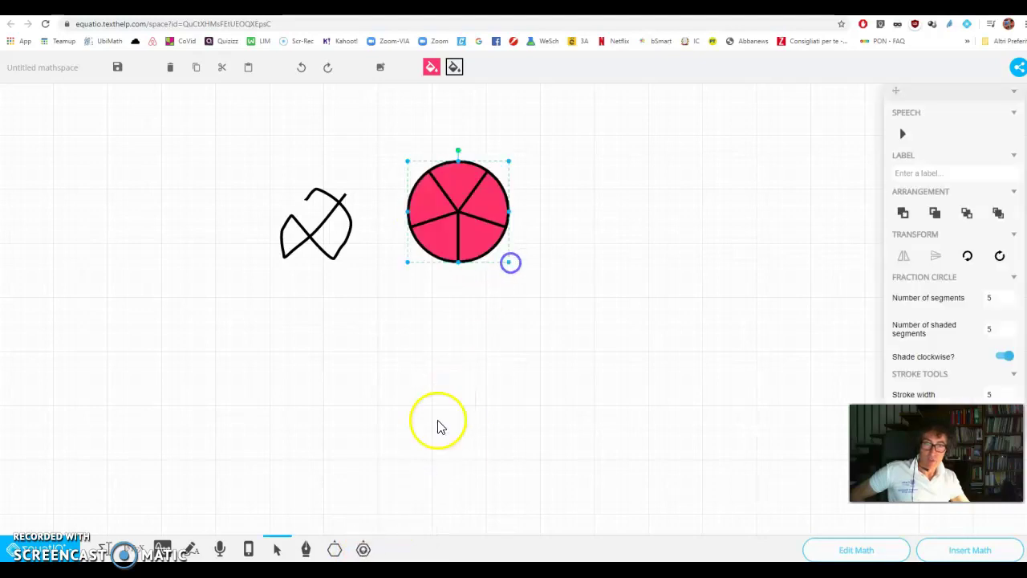
left_click(363, 551)
left_click(392, 470)
left_click_drag(383, 317, 472, 403)
Step: Draw a fraction bar to the left of the grid and a protractor to the grid's right
left_click(363, 551)
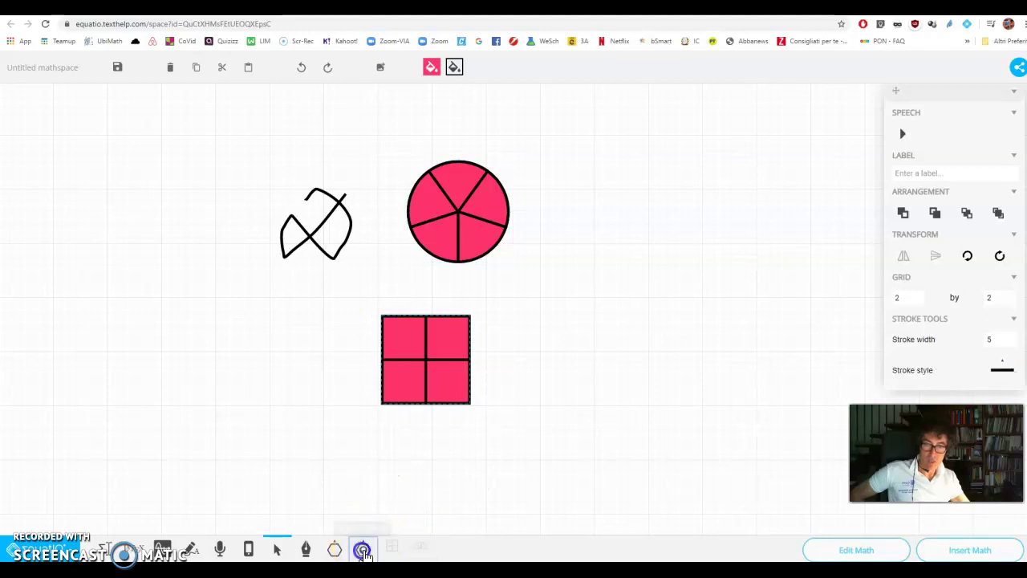
left_click(390, 491)
left_click_drag(150, 354, 324, 424)
left_click(363, 550)
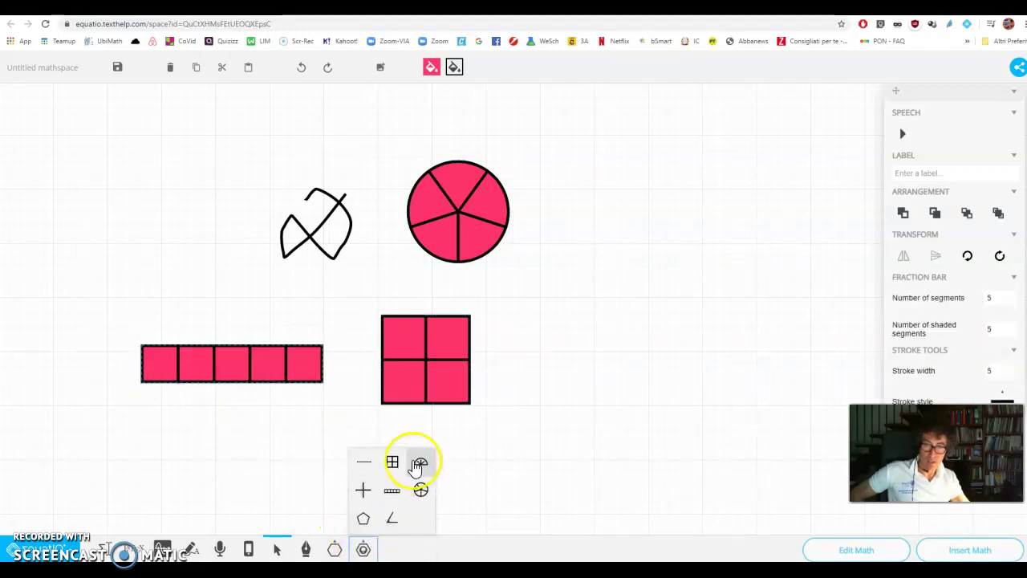
left_click(420, 462)
left_click_drag(527, 296, 662, 382)
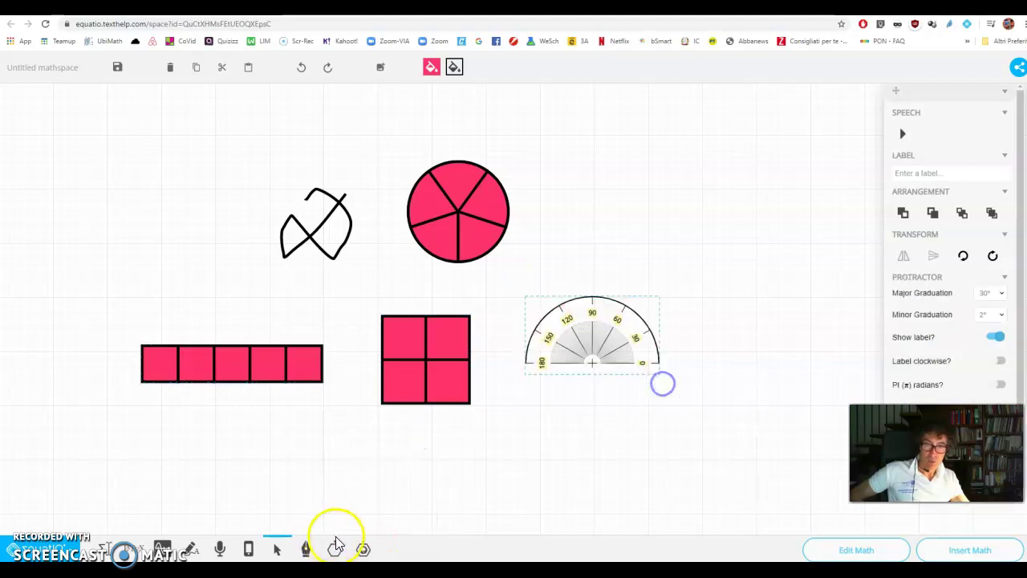
Step: Draw a coordinate plane above the fraction bar, to the left of the freehand stroke
left_click(363, 550)
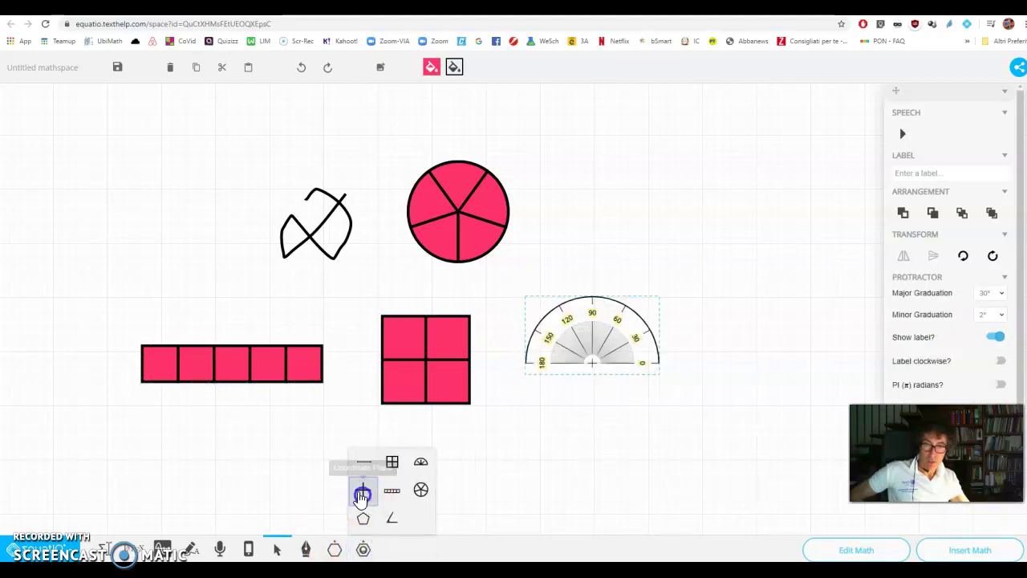
left_click(363, 490)
left_click_drag(117, 131, 222, 321)
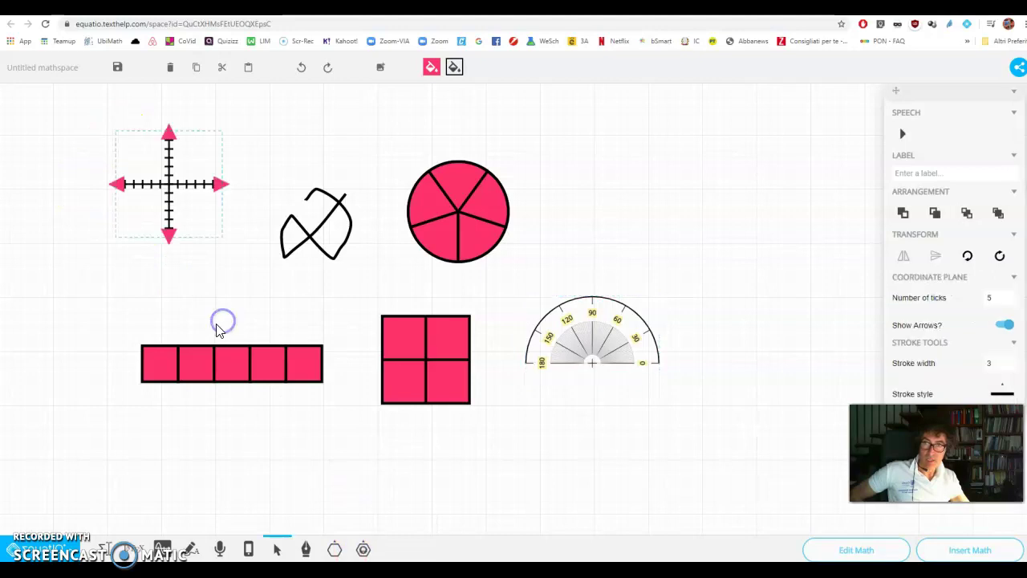
Step: Try 7 and 6 segments on the fraction circle and return it to 5 segments
left_click(492, 196)
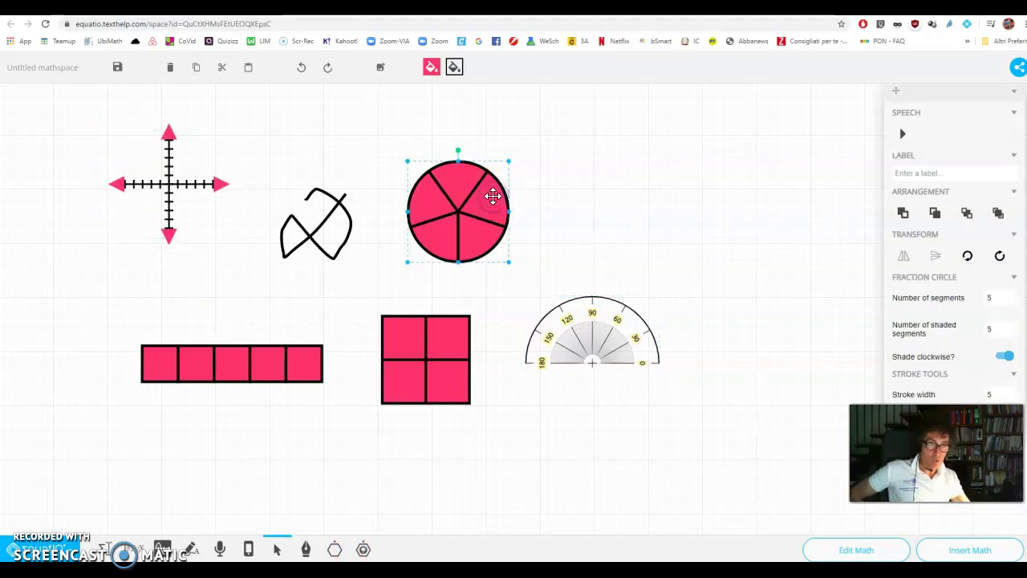
left_click(1009, 297)
left_click(1009, 296)
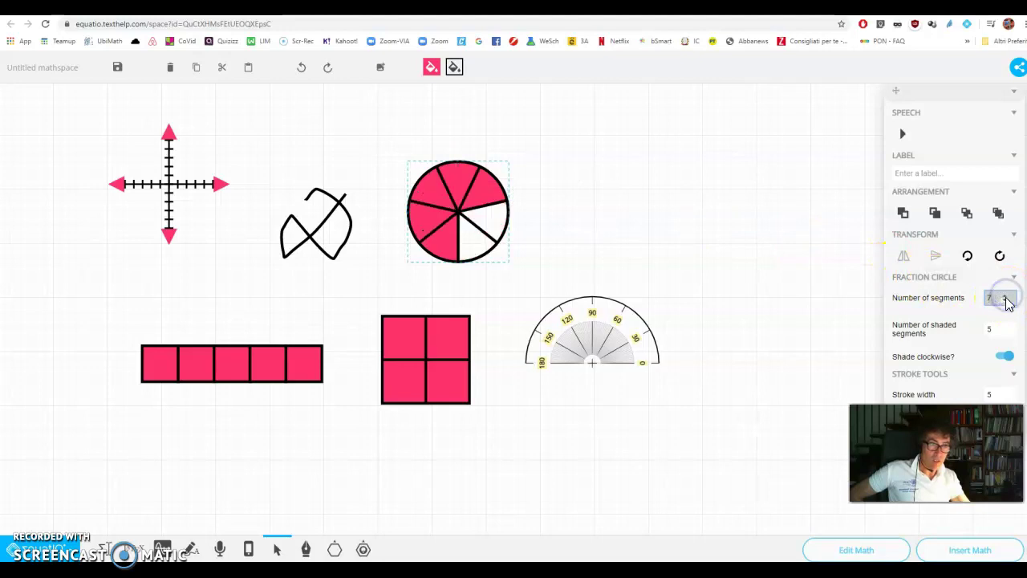
left_click(1006, 301)
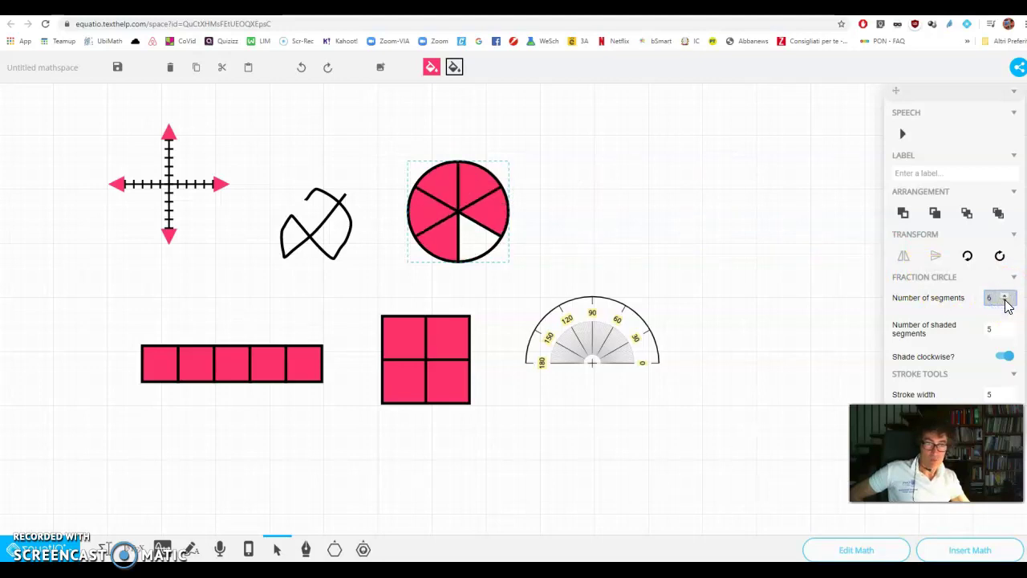
left_click(1007, 301)
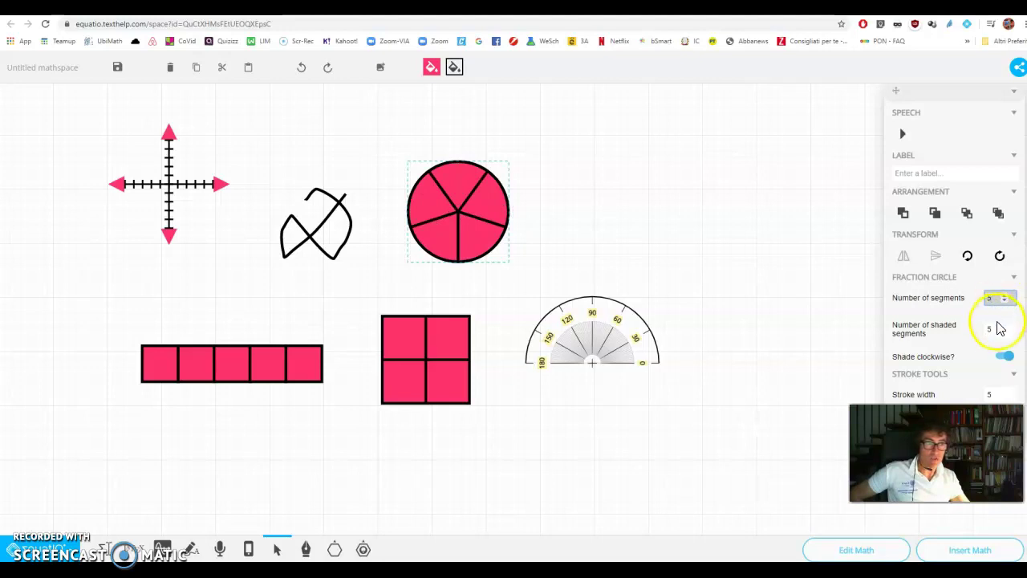
Step: Set the fraction circle's number of shaded segments to 3 and change its fill colour to green
left_click(1006, 334)
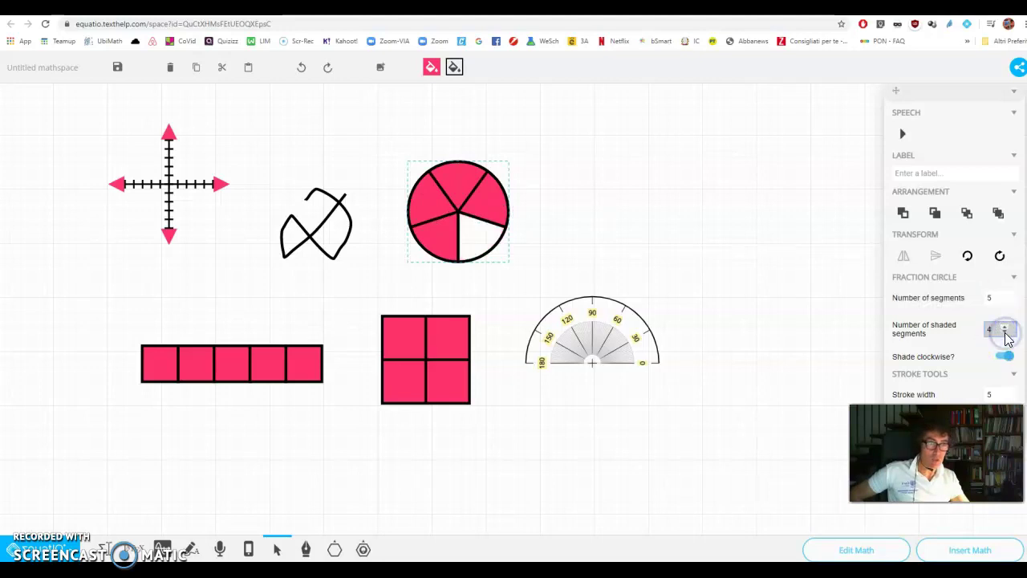
left_click(1007, 334)
left_click(444, 179)
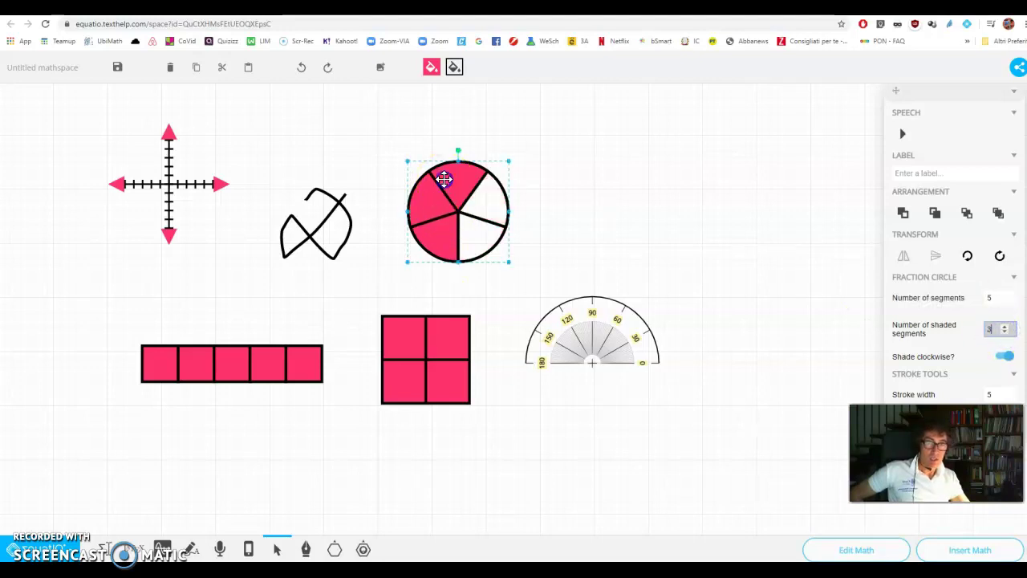
left_click(431, 67)
left_click(486, 167)
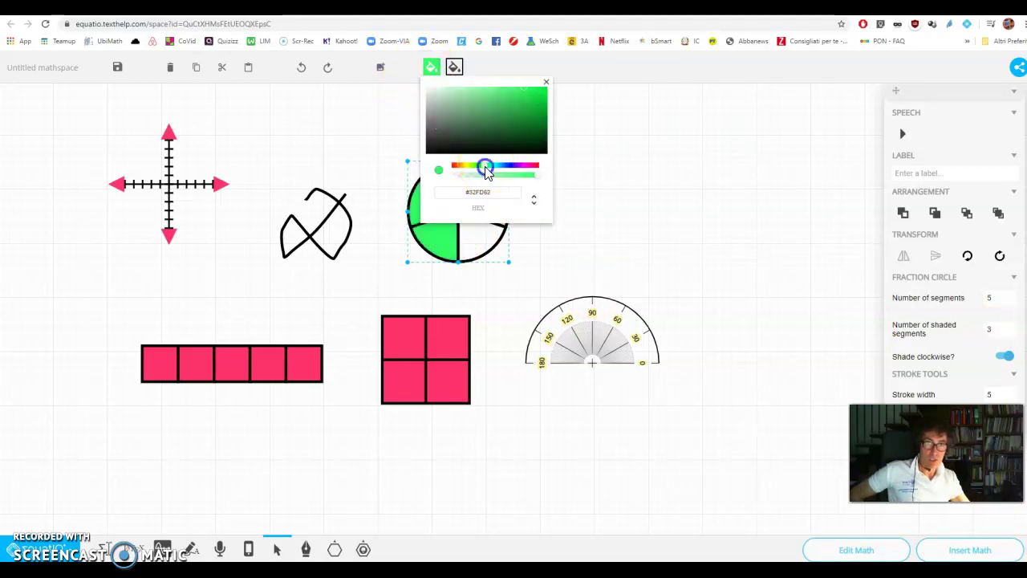